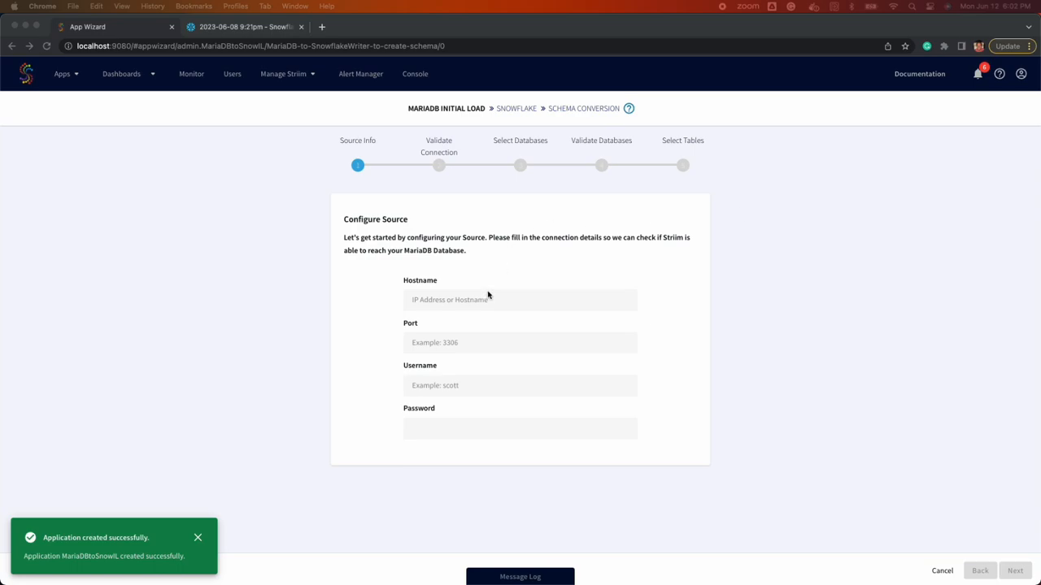
Enter host localhost, port 3306 and the database username and password, then validate the connection
text(localhost)
click(486, 339)
text(3306)
key(Tab)
text(w)
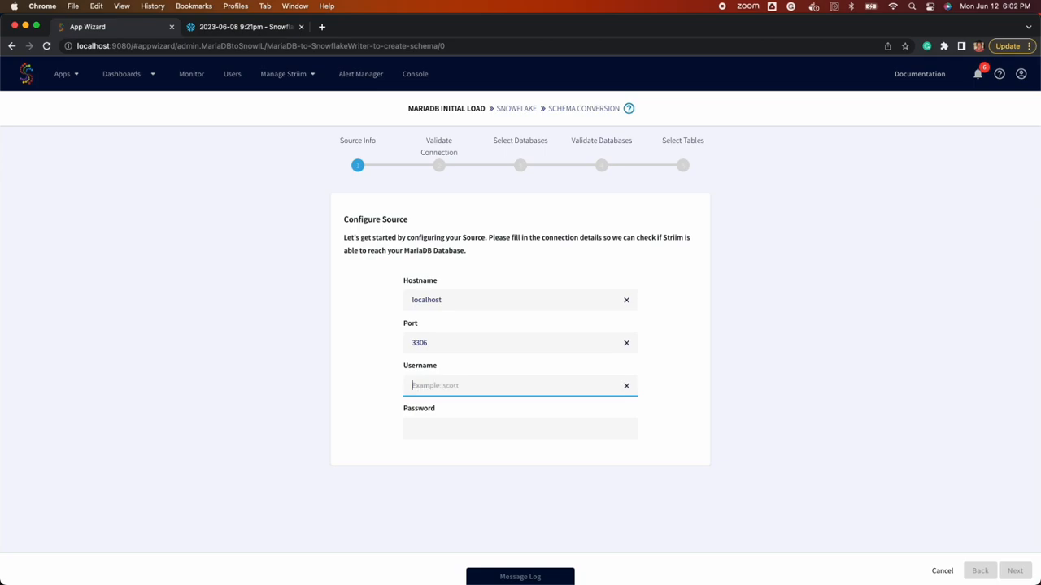
key(BackSpace)
text(r)
key(super+Tab)
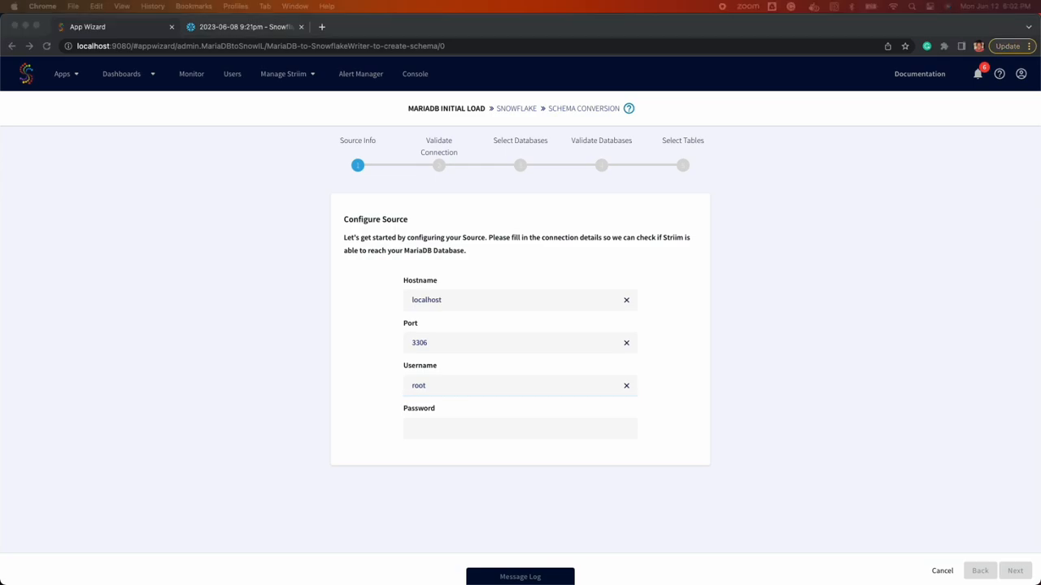
click(463, 425)
text(root)
click(1015, 571)
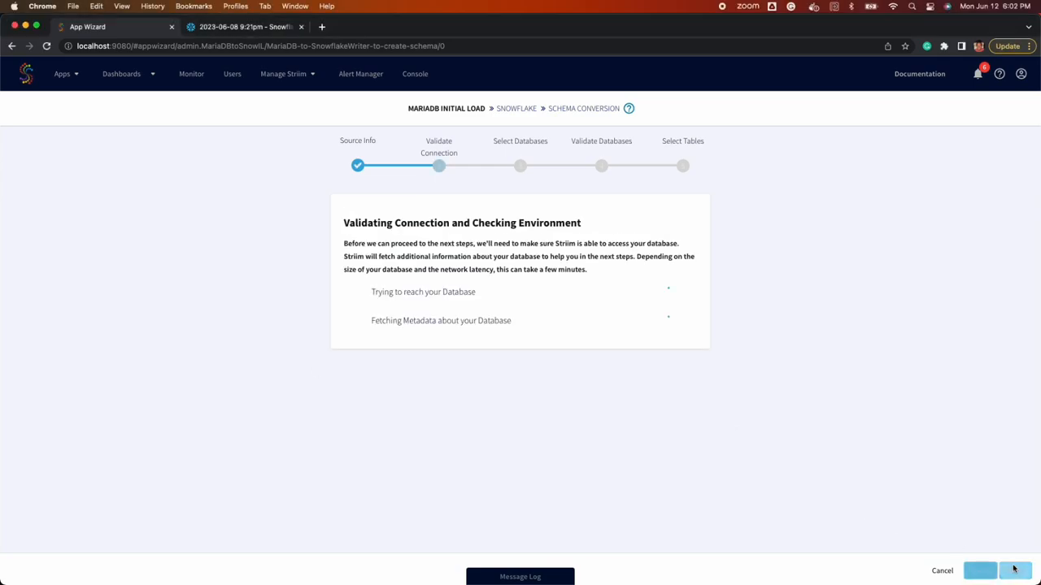
Select the striim_demo database and its striim_test_table for loading
click(1013, 571)
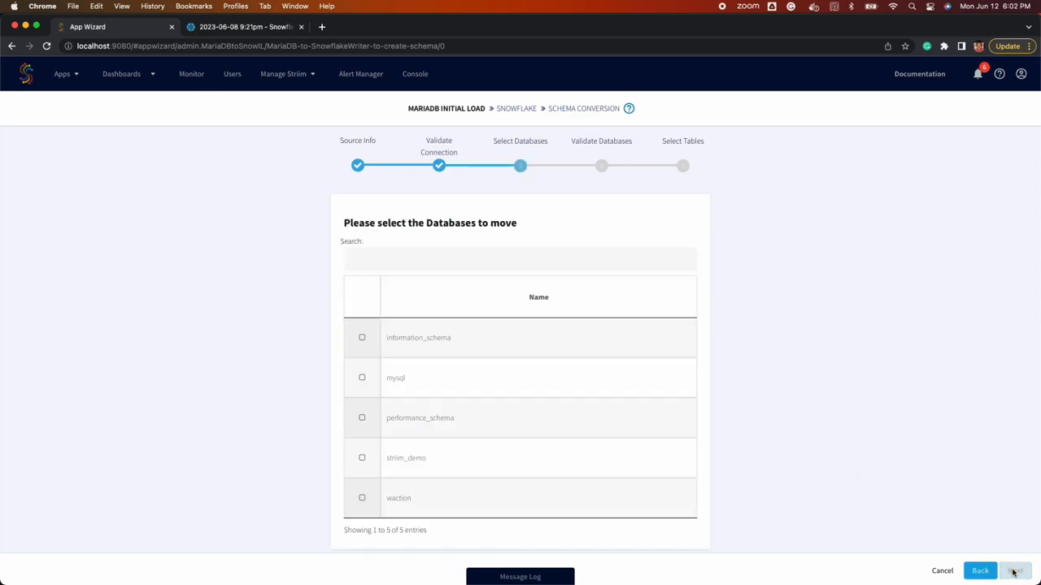
click(510, 463)
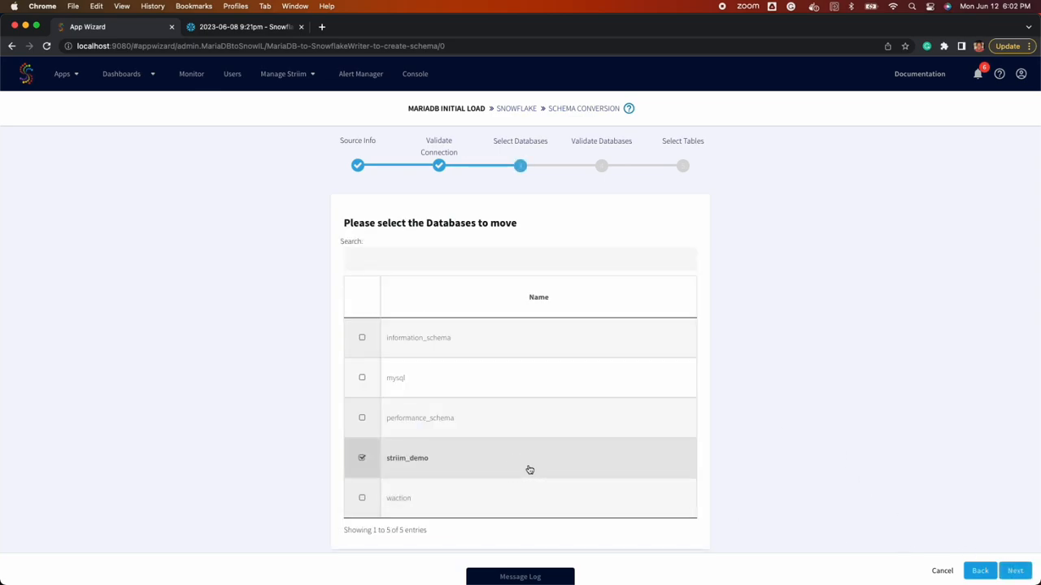
click(1015, 571)
click(1014, 570)
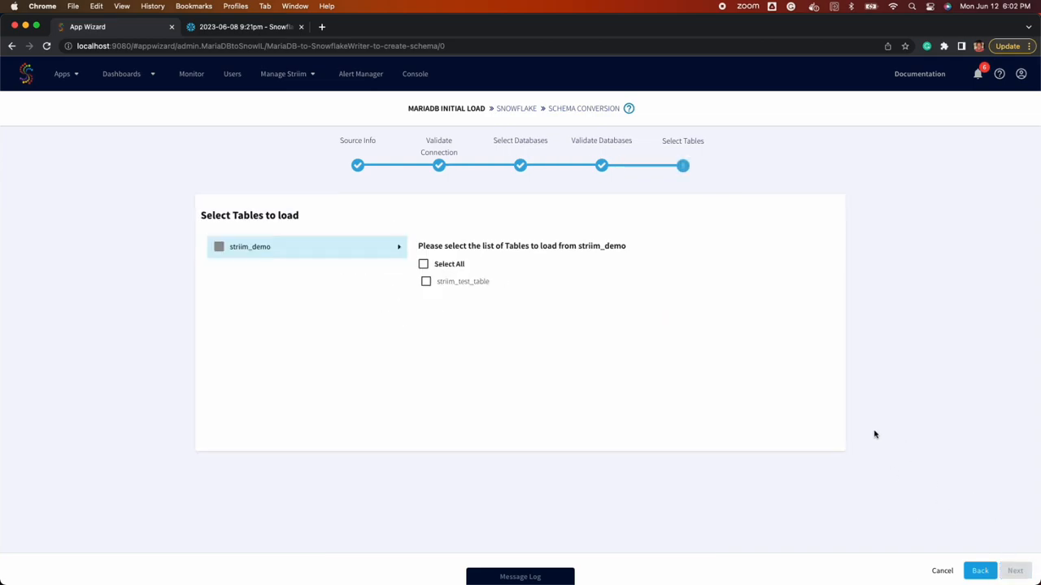
click(472, 284)
click(1016, 571)
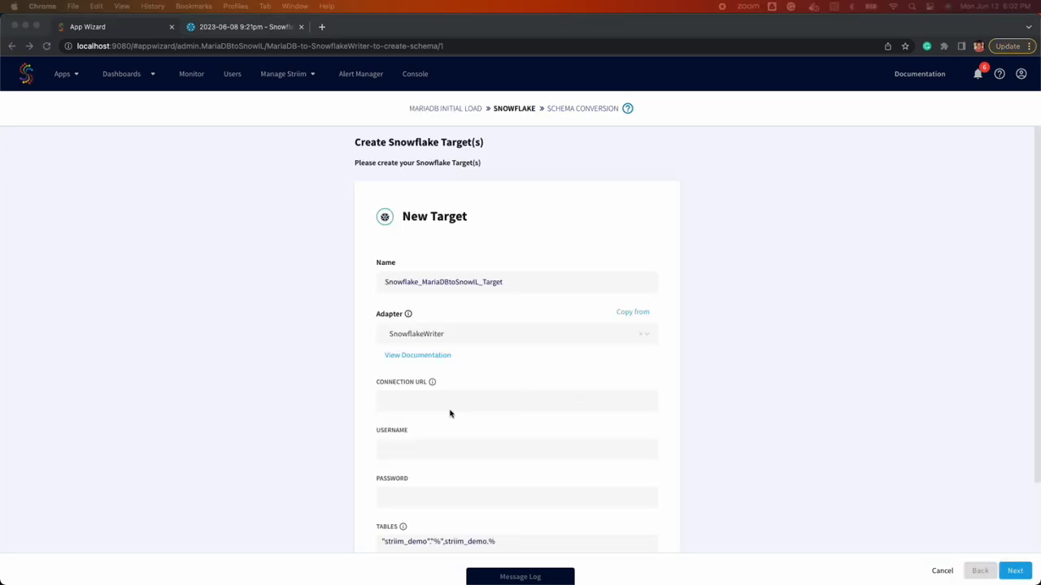
Paste the Snowflake JDBC connection URL and enter the Snowflake username and password
click(430, 400)
key(super+v)
click(445, 448)
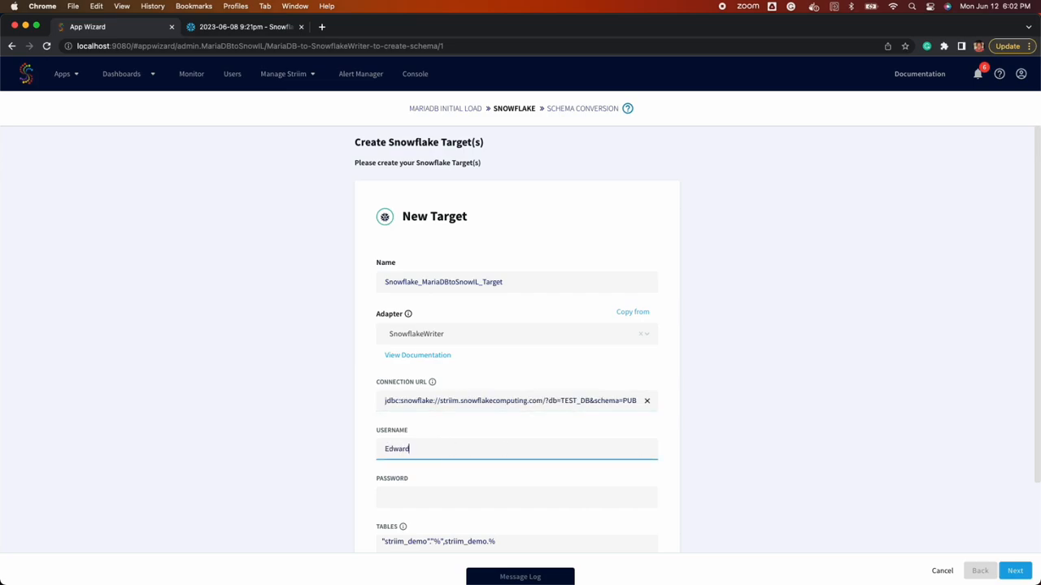
key(super+Tab)
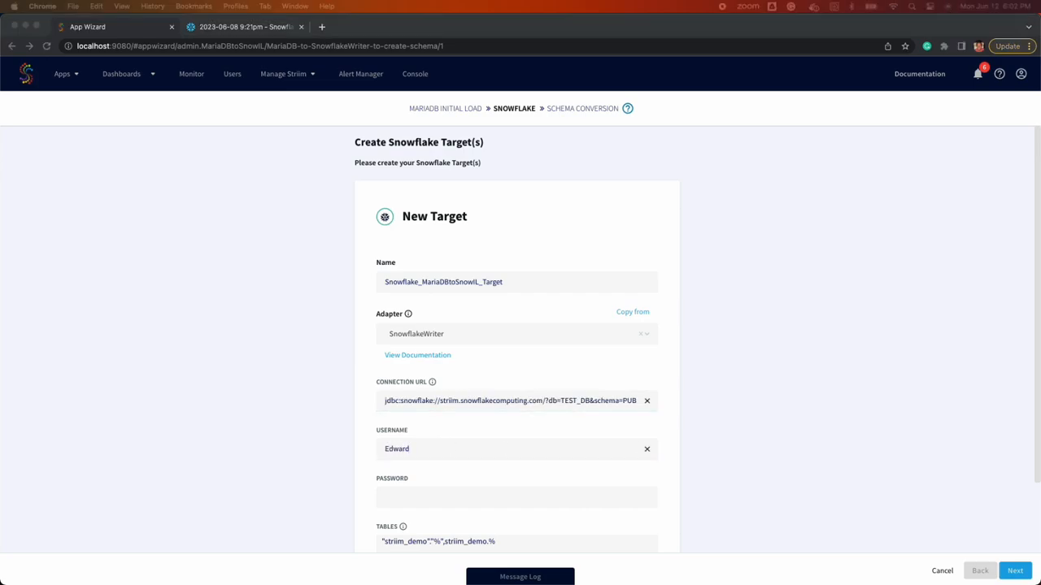
click(504, 502)
key(super+v)
Shorten the advanced upload policy interval from 60s to 1s and continue to schema conversion
scroll(520, 456, down, 3)
click(461, 514)
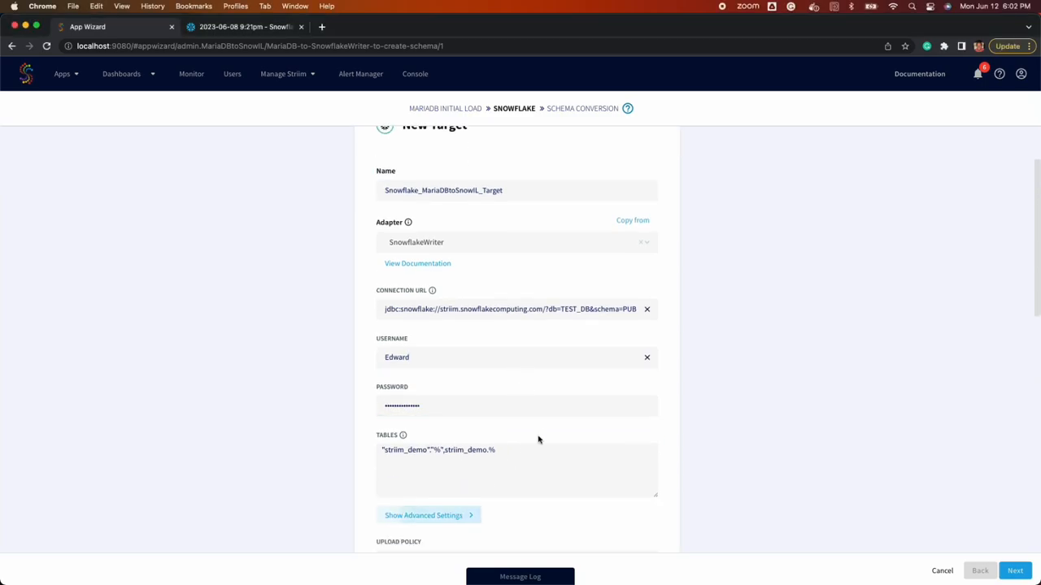
scroll(539, 434, down, 6)
click(496, 335)
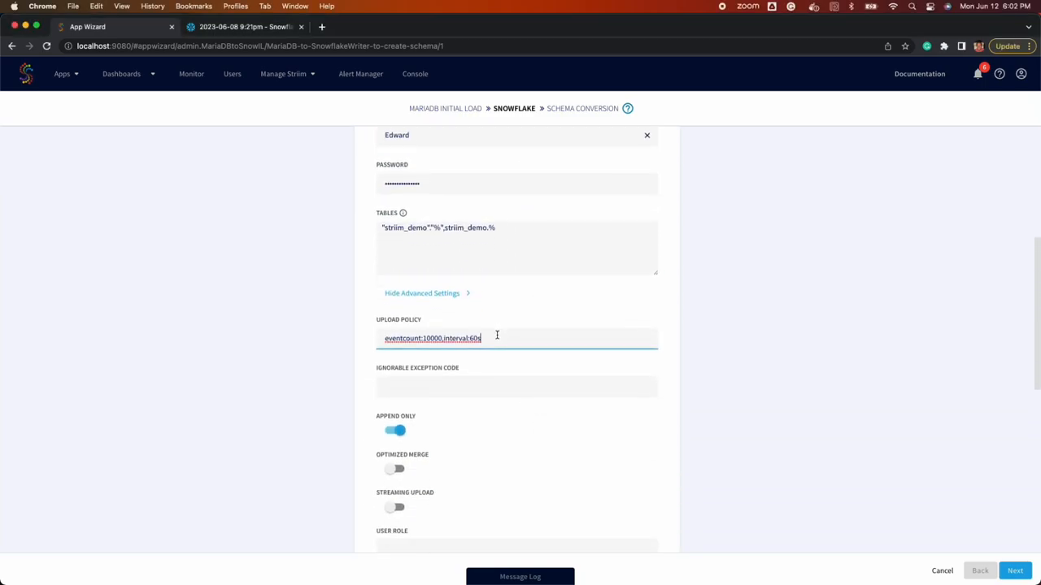
key(BackSpace)
key(BackSpace)
scroll(509, 379, down, 3)
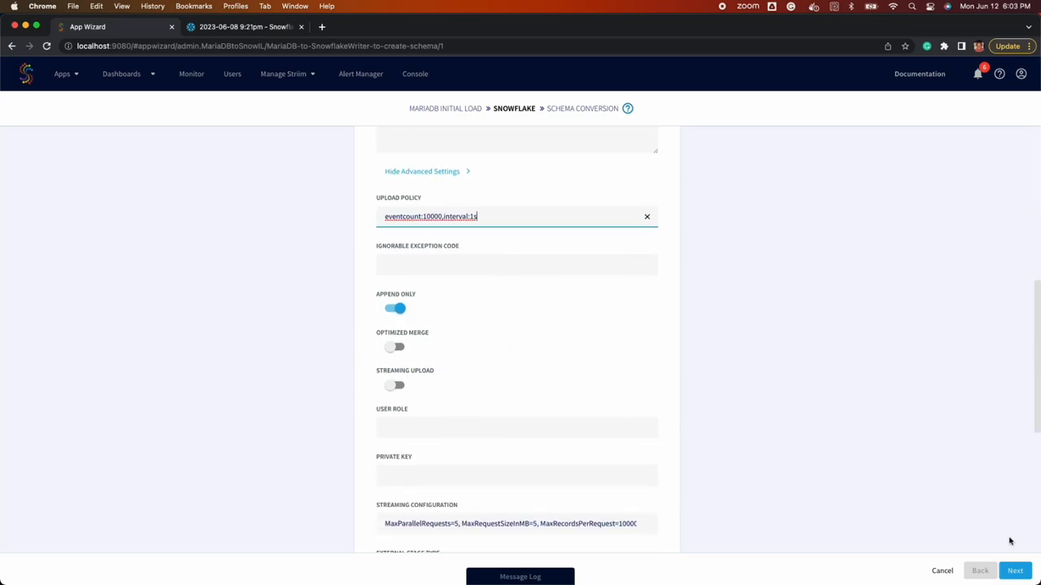
click(1016, 571)
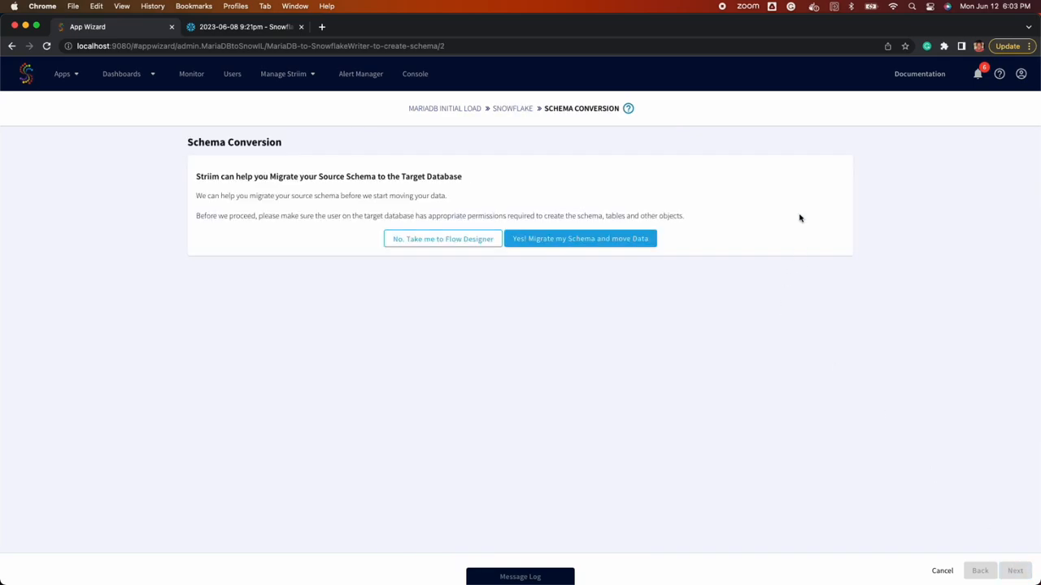
Re-run the DBeaver query showing five rows in striim_demo.striim_test_table
double_click(833, 28)
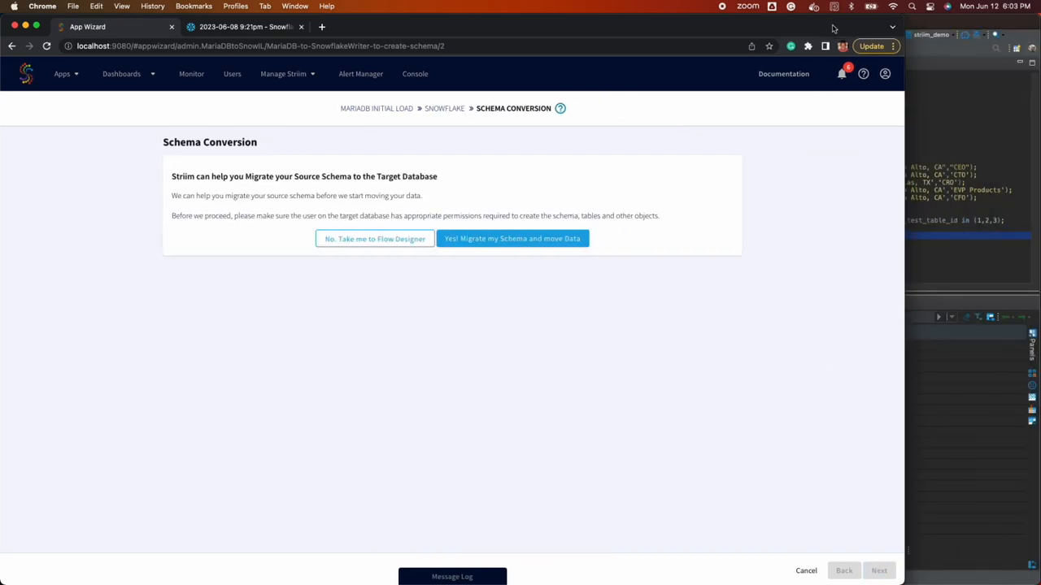
click(709, 236)
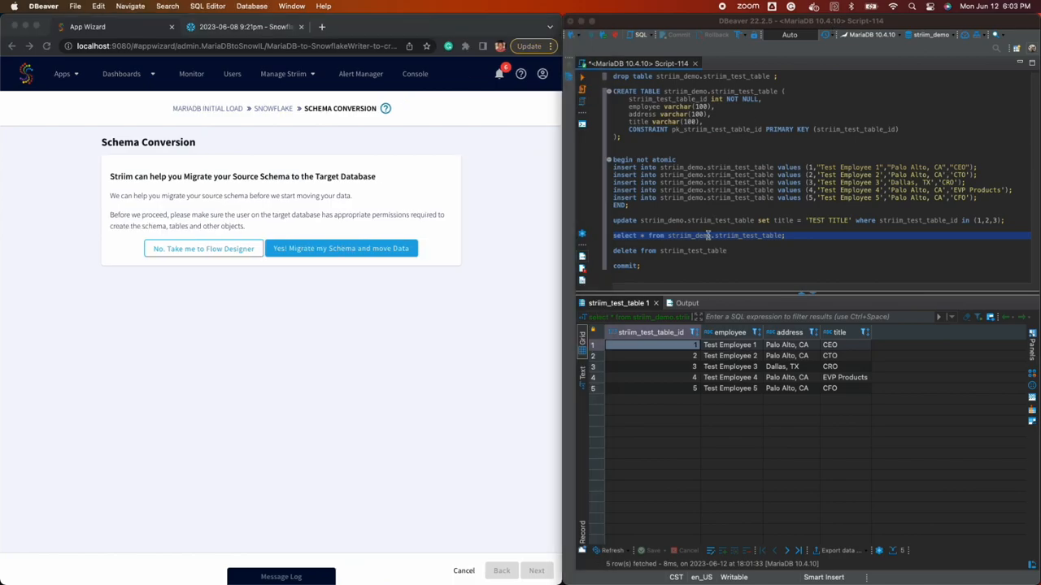
click(583, 79)
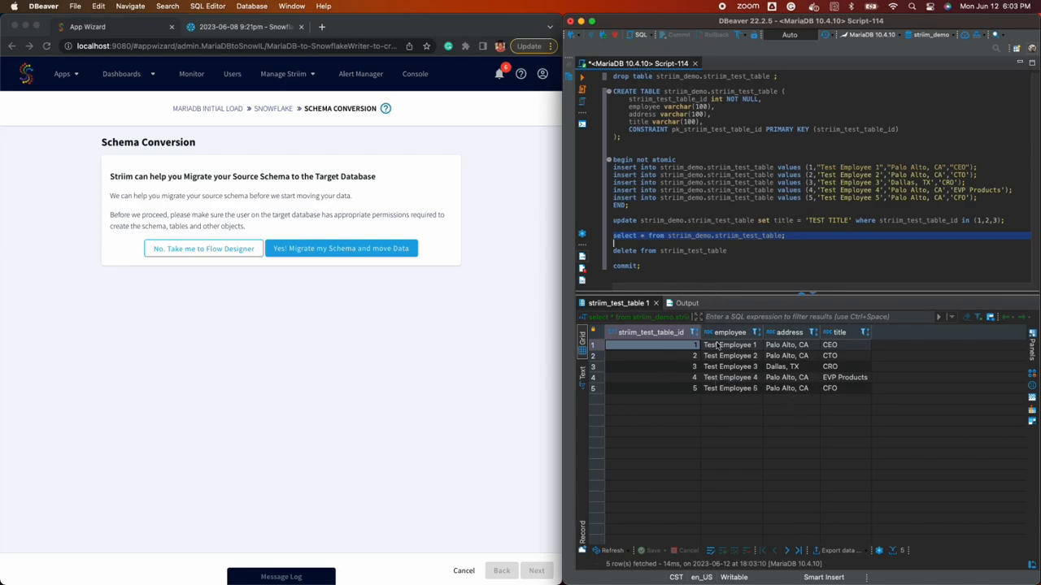
Re-run the Snowflake worksheet query, which still reports the table does not exist
click(226, 27)
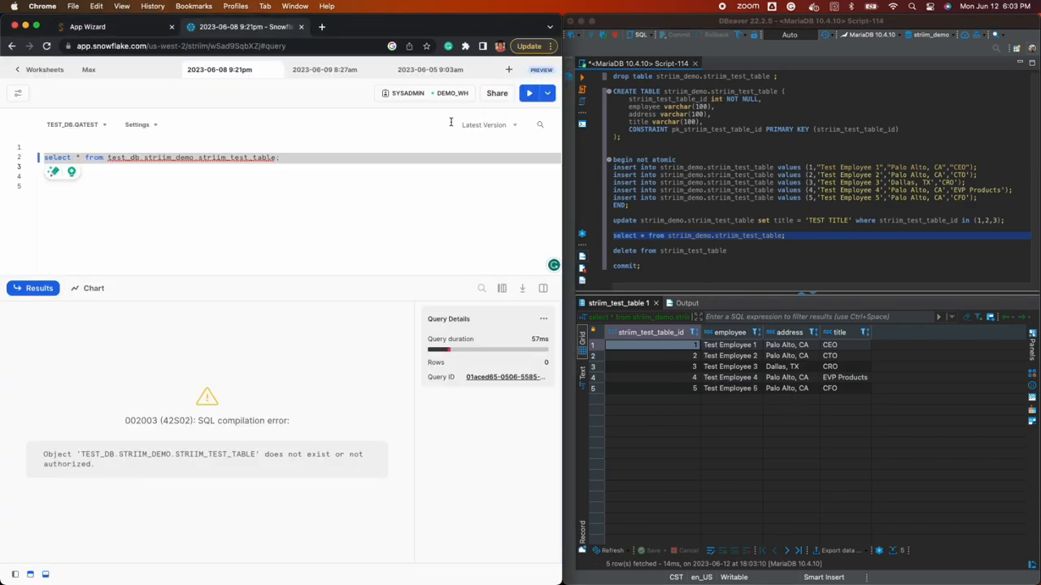
click(529, 94)
triple_click(91, 455)
click(101, 468)
click(126, 28)
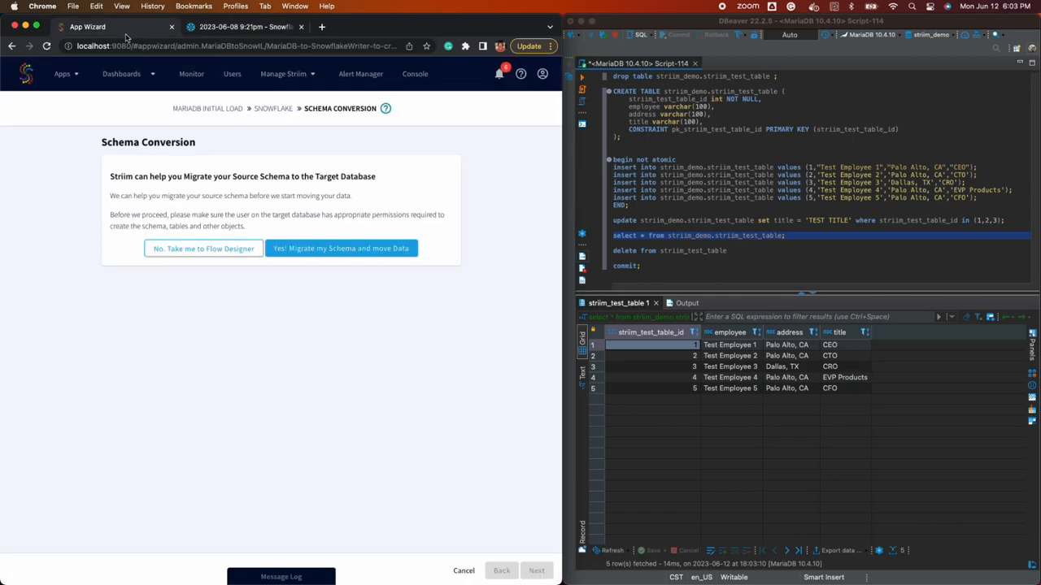
Migrate the schema and review the schema conversion report
click(309, 249)
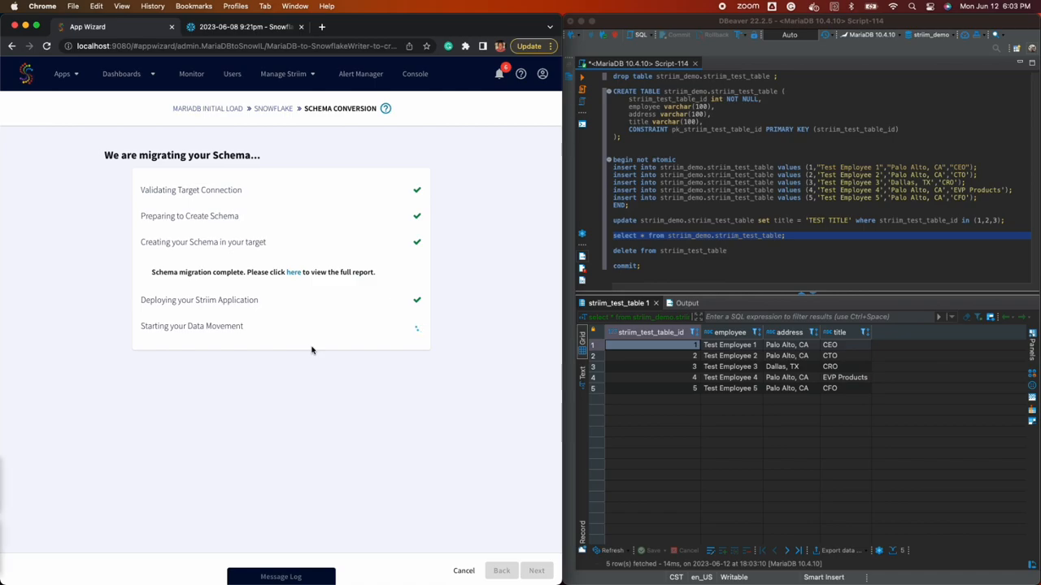
click(293, 272)
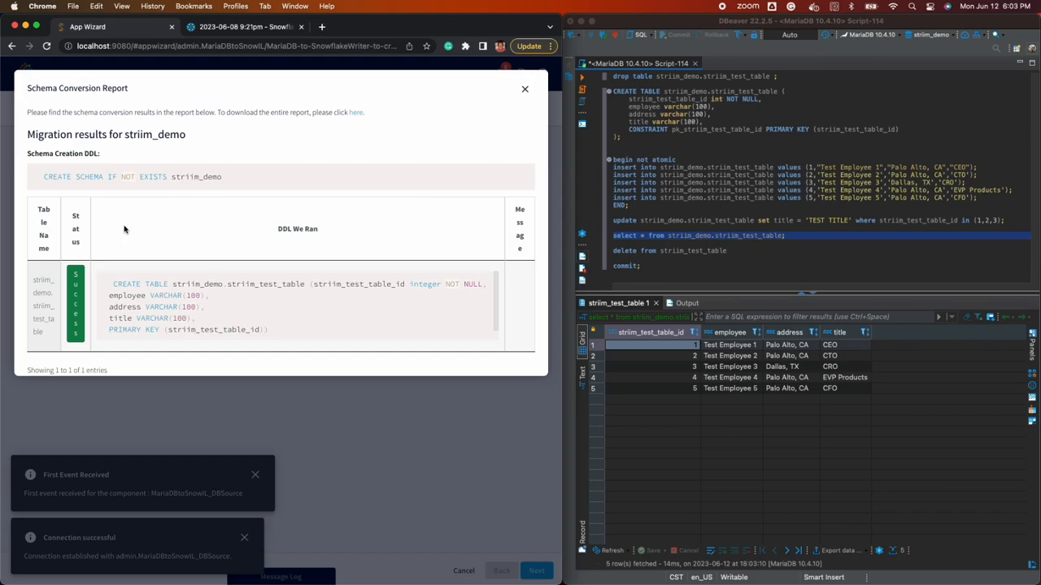
double_click(390, 33)
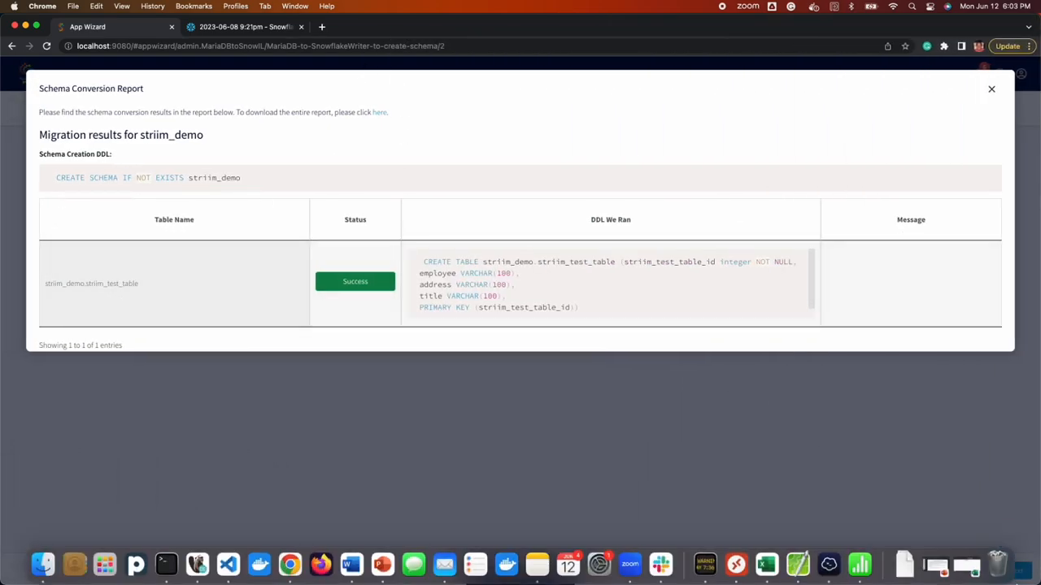
click(928, 417)
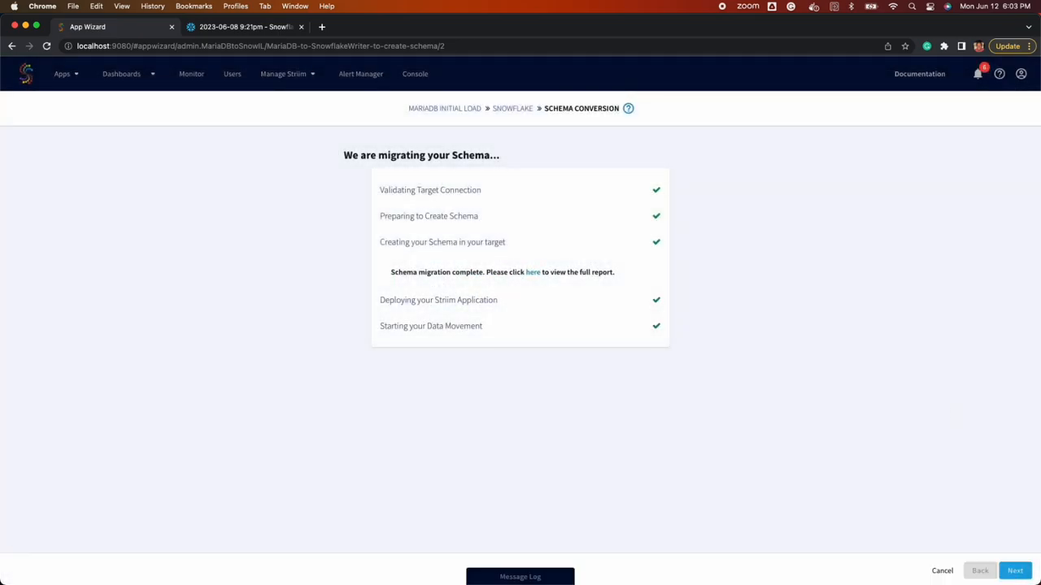
Show the app progress with read and write details for striim_demo.striim_test_table
click(1015, 571)
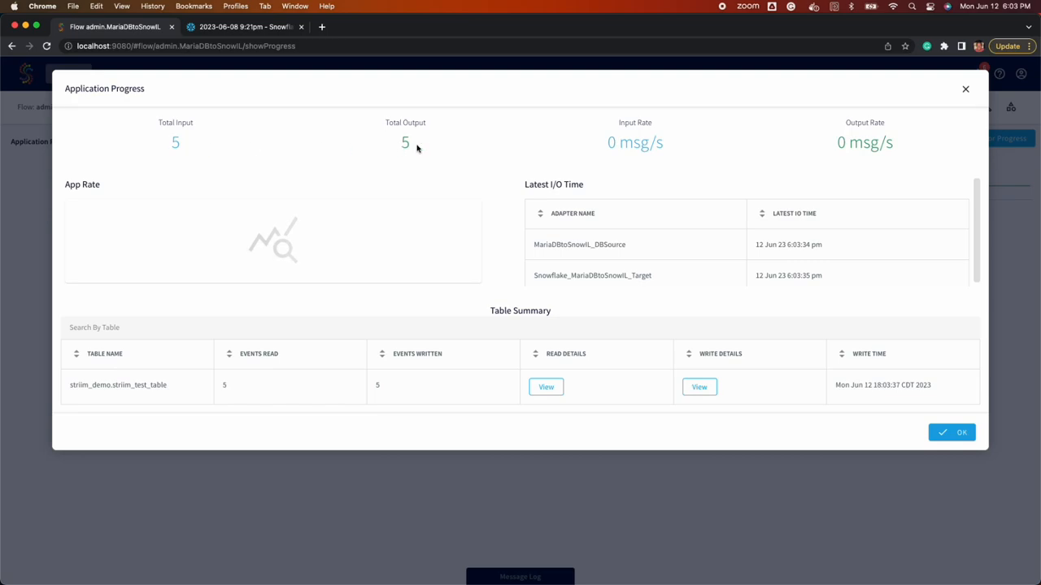
click(551, 390)
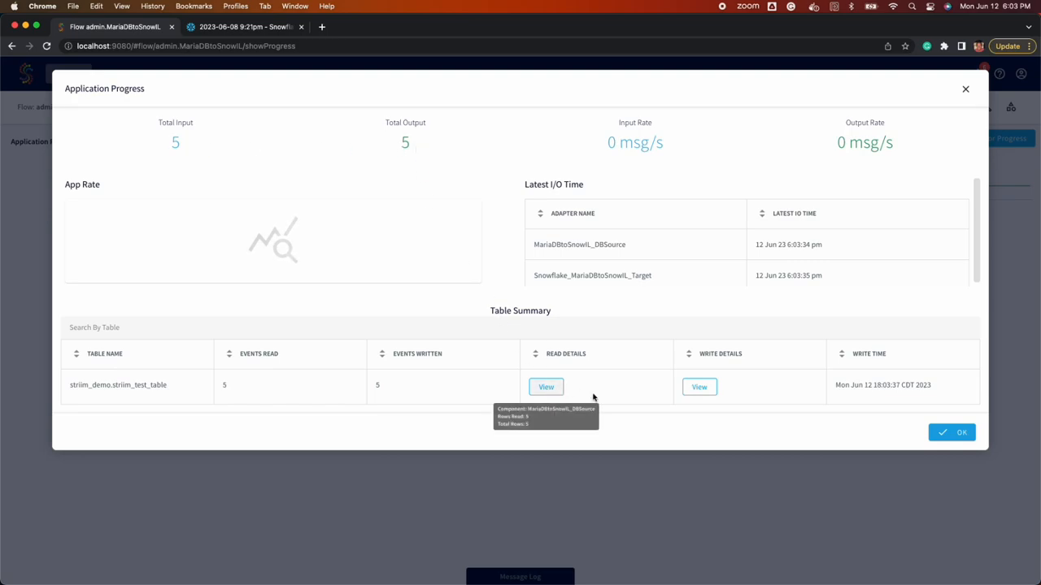
click(704, 388)
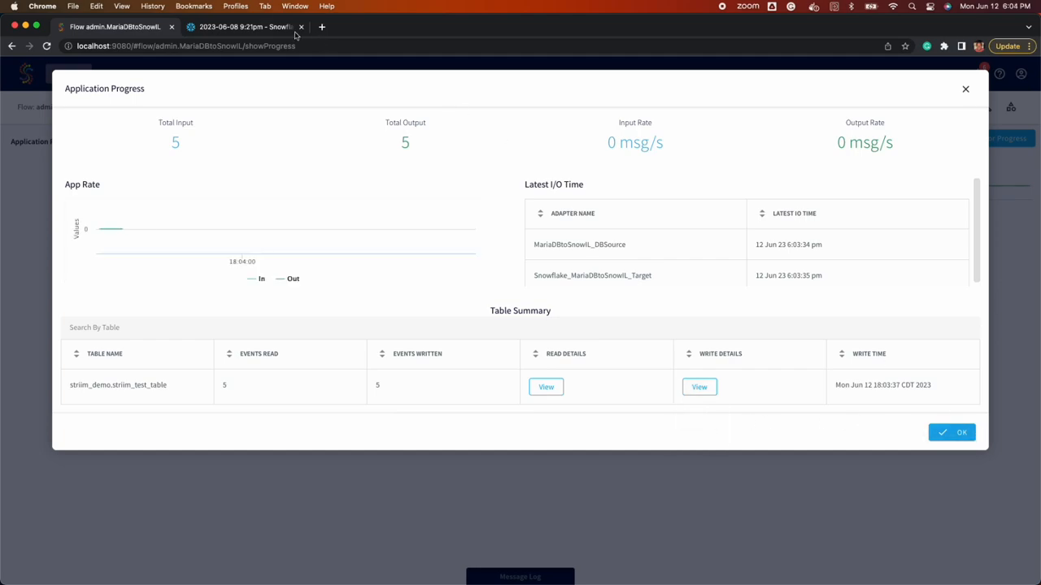
click(244, 27)
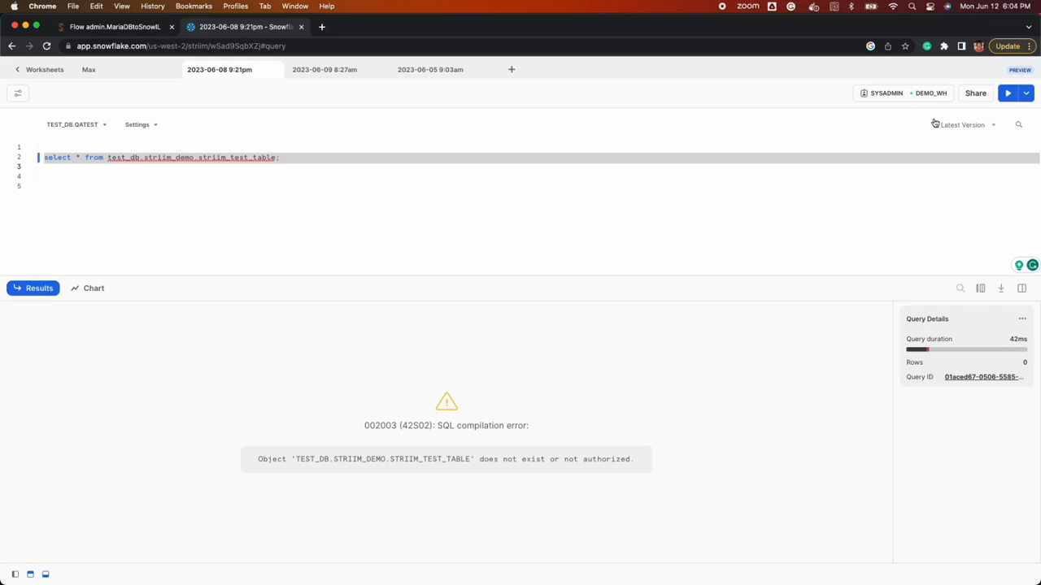
Rerun the select on test_db.striim_demo.striim_test_table to show the five replicated rows
click(1005, 94)
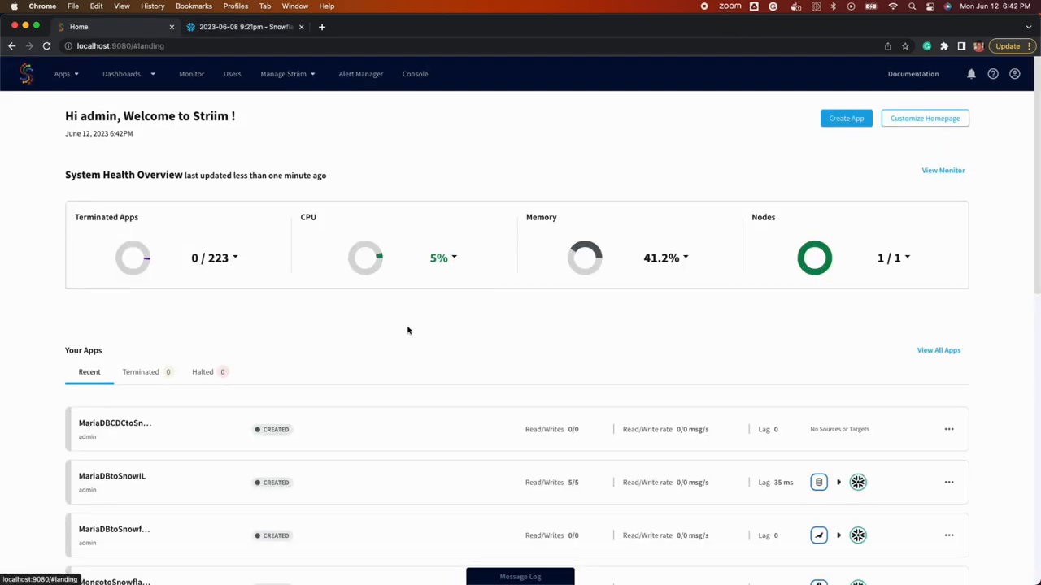
scroll(407, 328, down, 6)
scroll(406, 333, up, 6)
click(845, 122)
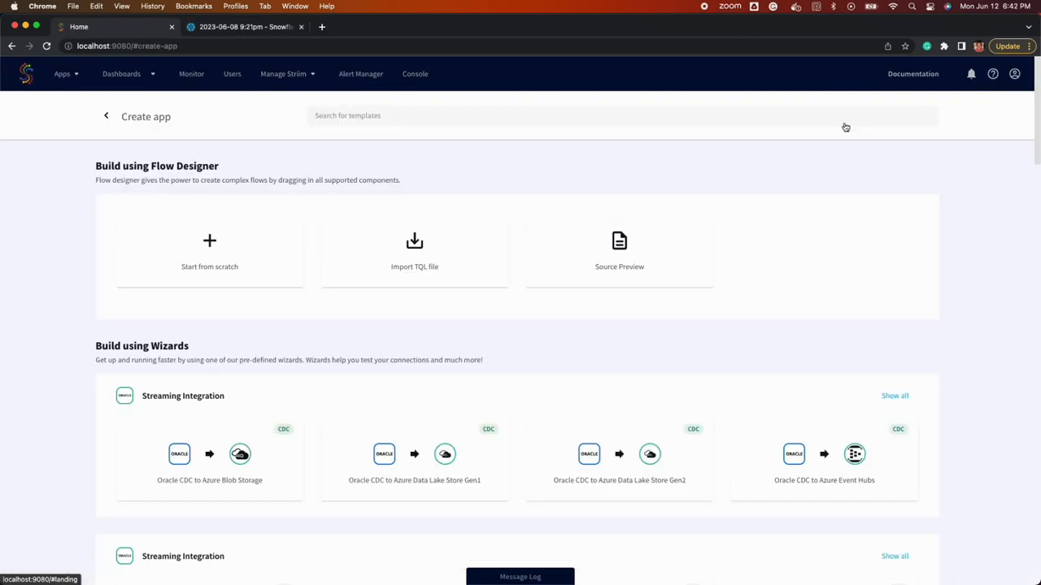
Create a new app from scratch named MariaDBtoSnowCDC
click(215, 271)
click(455, 183)
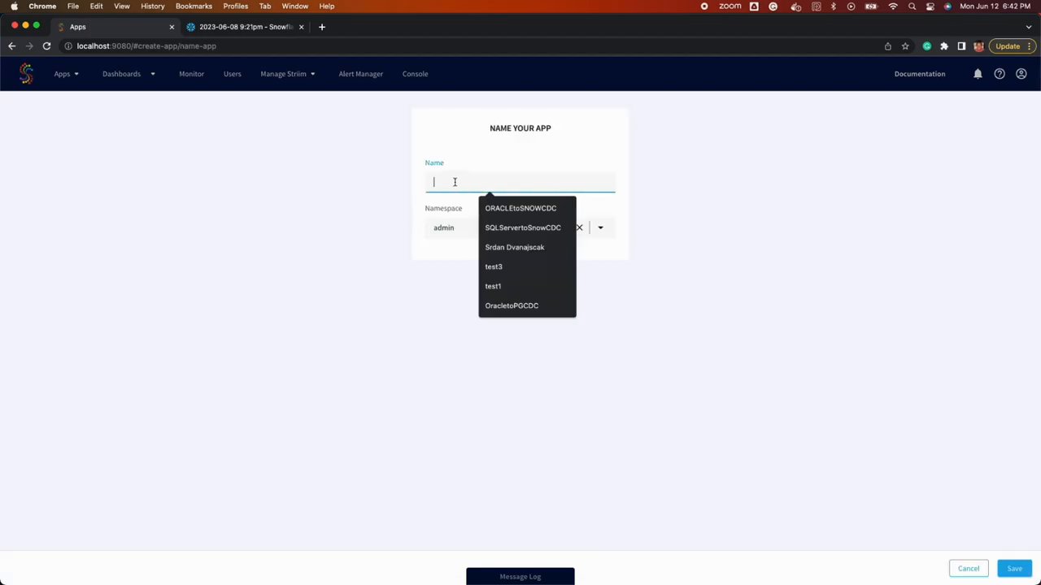
text(MariaDbtoSnow)
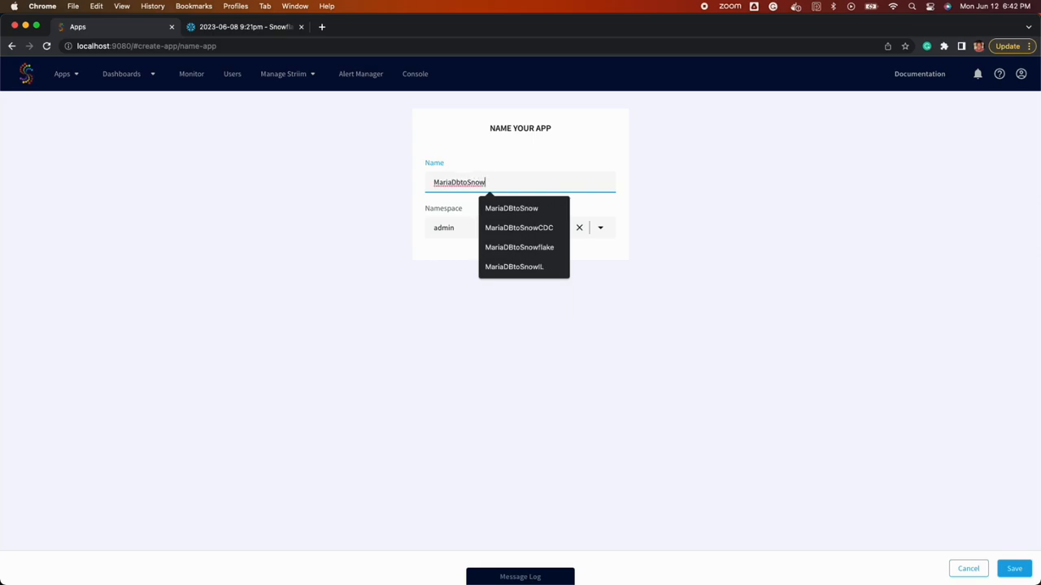
click(494, 227)
click(1014, 569)
Add a MariaDB CDC source named MariaDBSourceDB to the canvas
scroll(92, 270, down, 5)
scroll(93, 268, up, 5)
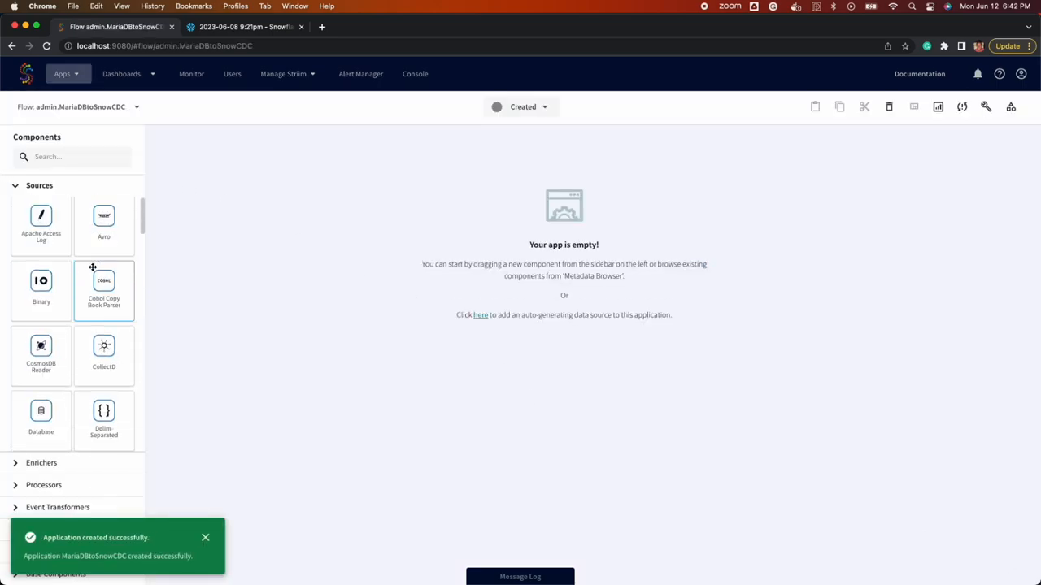
click(81, 157)
text(Maria)
drag(41, 228, 546, 242)
text(MariaDB)
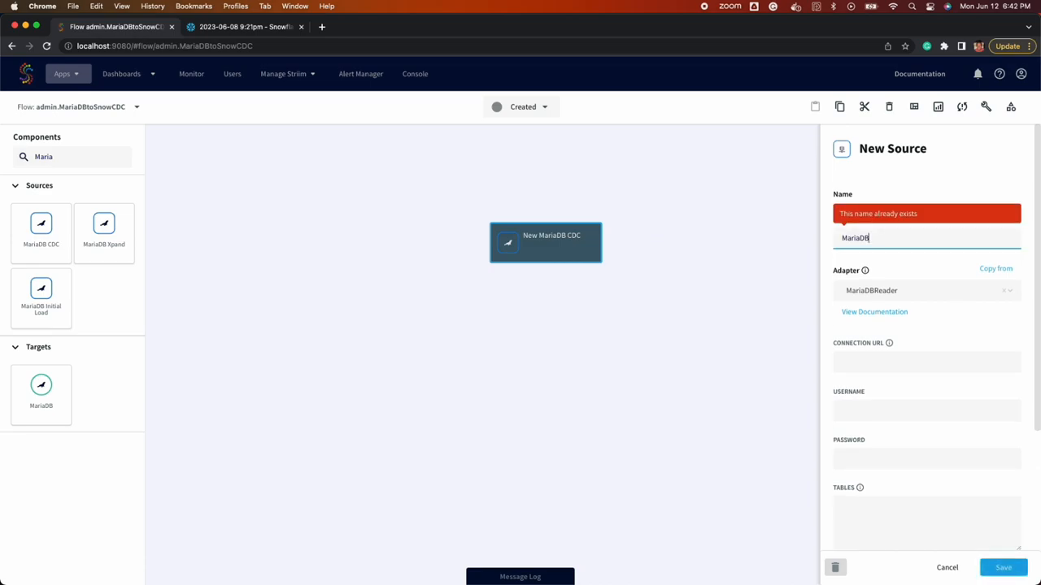
text(SourceDB)
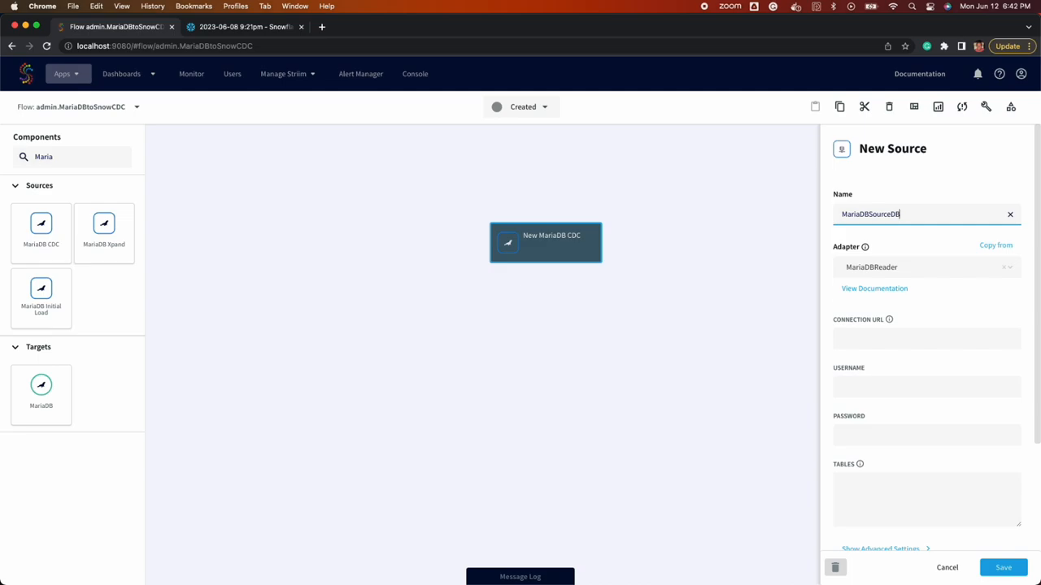
Paste the MariaDB connection URL and enter the source username and password
key(super+Tab)
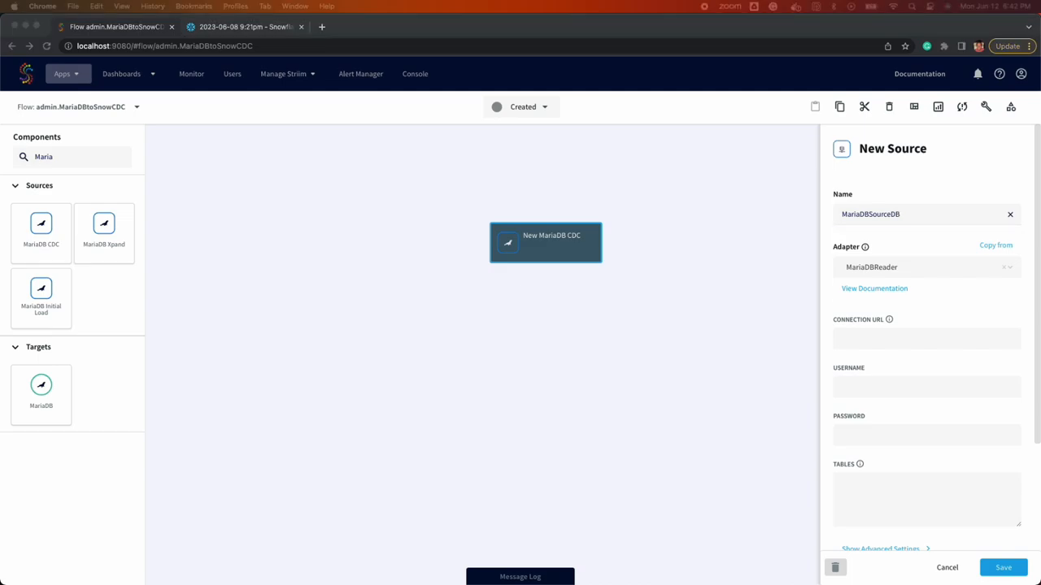
click(944, 301)
mouse_move(889, 319)
scroll(879, 250, down, 5)
triple_click(813, 232)
click(869, 338)
text(jdbc:mariadb://localhost:3306/waction)
click(874, 387)
text(root)
click(874, 439)
key(super+v)
Set tables to striim_demo.striim_test_table, output stream MariaDBSourceDBOut, and save the source
click(866, 492)
key(super+v)
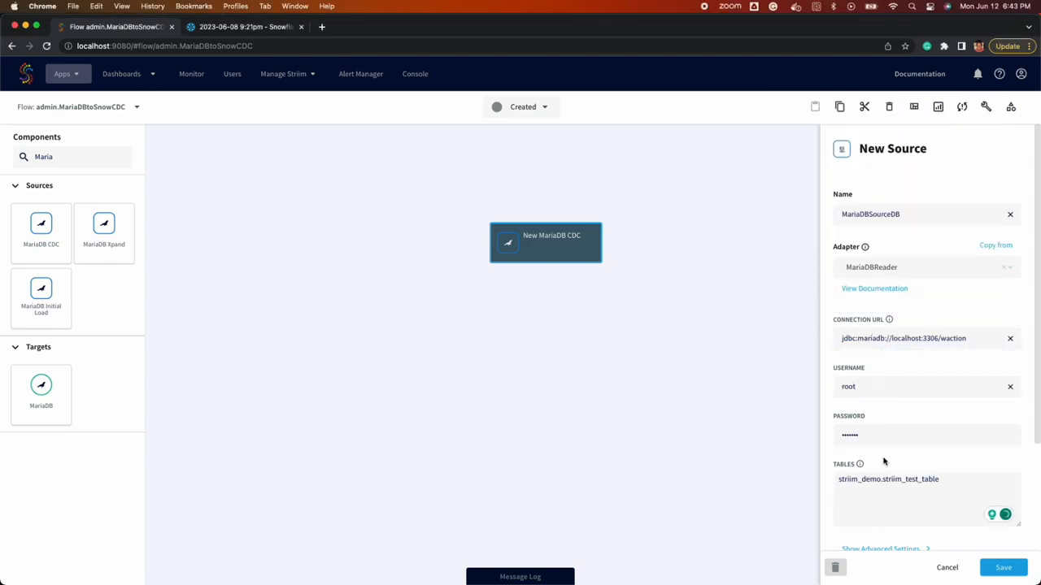
scroll(889, 399, down, 10)
click(895, 492)
text(MariaDBSourceDBOut)
click(1004, 567)
Search for Snowflake and drop a Snowflake target onto the canvas
triple_click(90, 157)
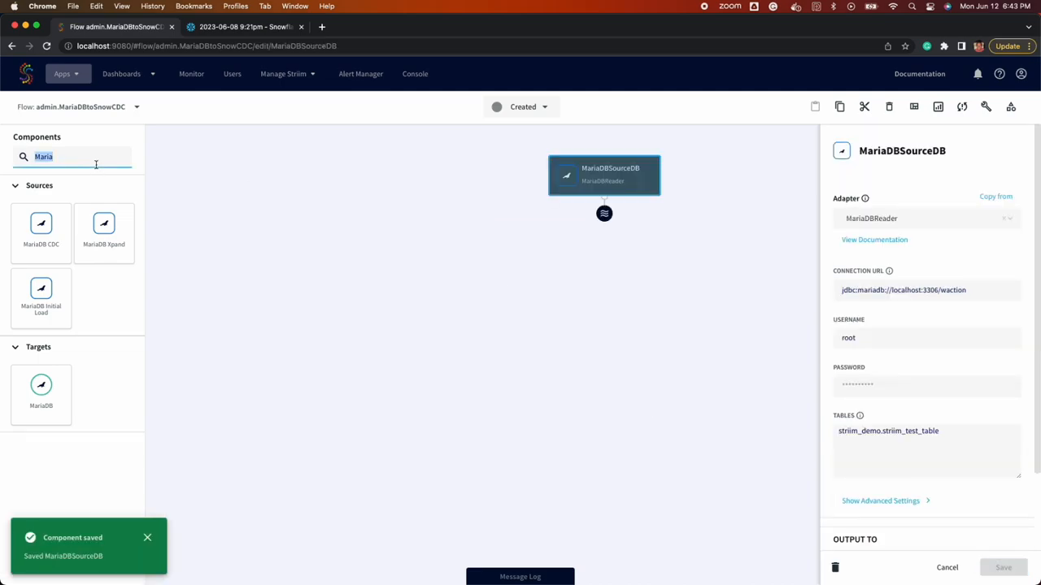
text(Snowflake)
drag(41, 228, 604, 215)
Name the target SnowflakeMariaDBTarget and paste the Snowflake connection URL
text(SnowflakeMariaDBTarget)
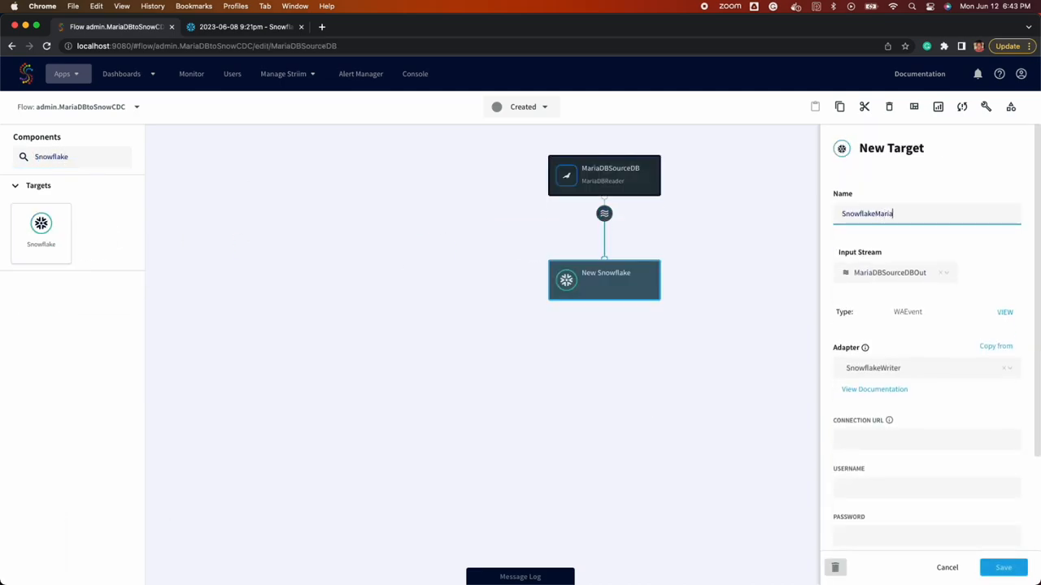
triple_click(926, 213)
click(893, 440)
click(879, 441)
text(jdbc:snowflake://striim.snowflakecomputing.com)
triple_click(905, 440)
click(980, 442)
drag(980, 442, 900, 444)
click(909, 440)
double_click(989, 440)
Enter the Snowflake username and password and the table mapping to test_db.striim_demo.striim_test_table
key(super+Tab)
click(900, 488)
text(Edward)
click(903, 535)
key(super+v)
scroll(909, 433, down, 3)
click(905, 480)
key(super+v)
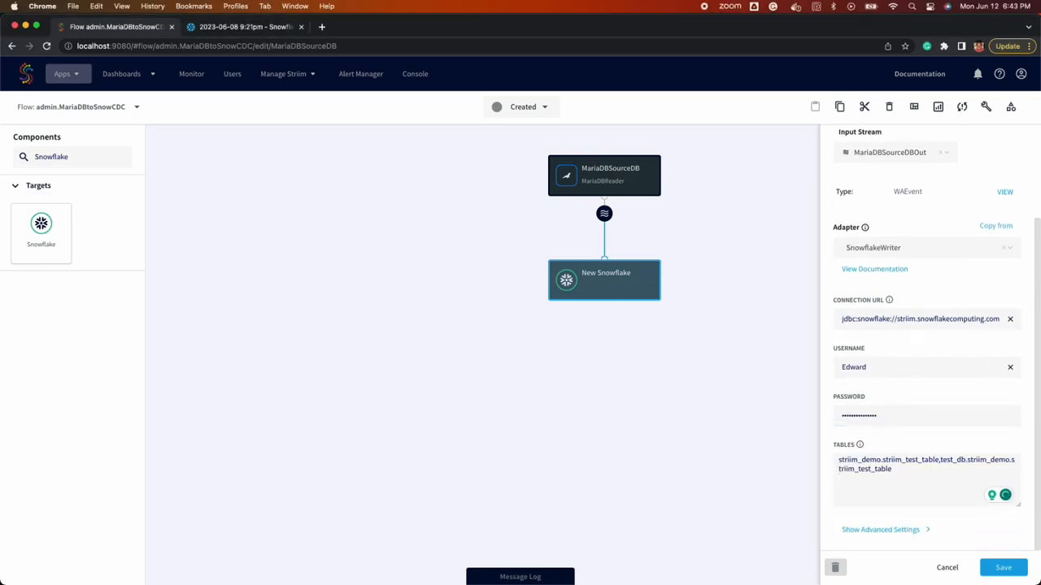
Set upload policy eventcount:10000,interval:1s, enable Optimized Merge, and save the target
click(880, 529)
scroll(948, 395, down, 3)
click(948, 386)
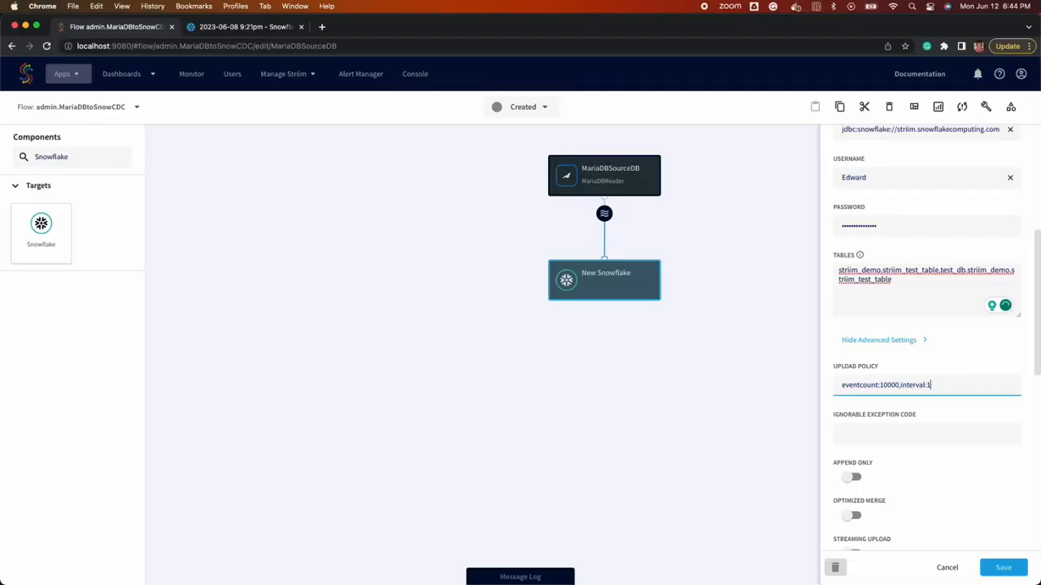
scroll(879, 471, down, 1)
click(854, 481)
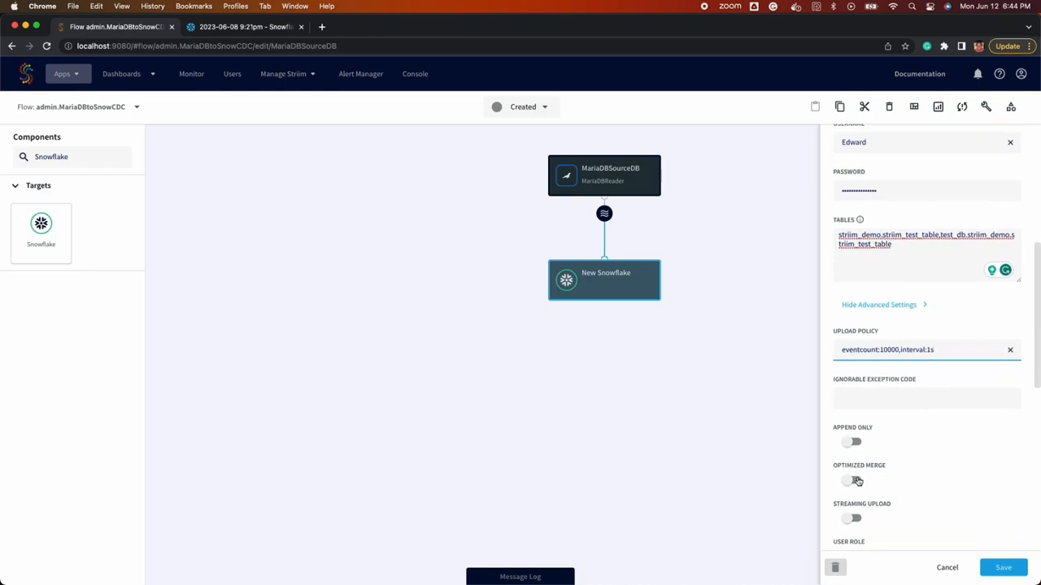
click(988, 561)
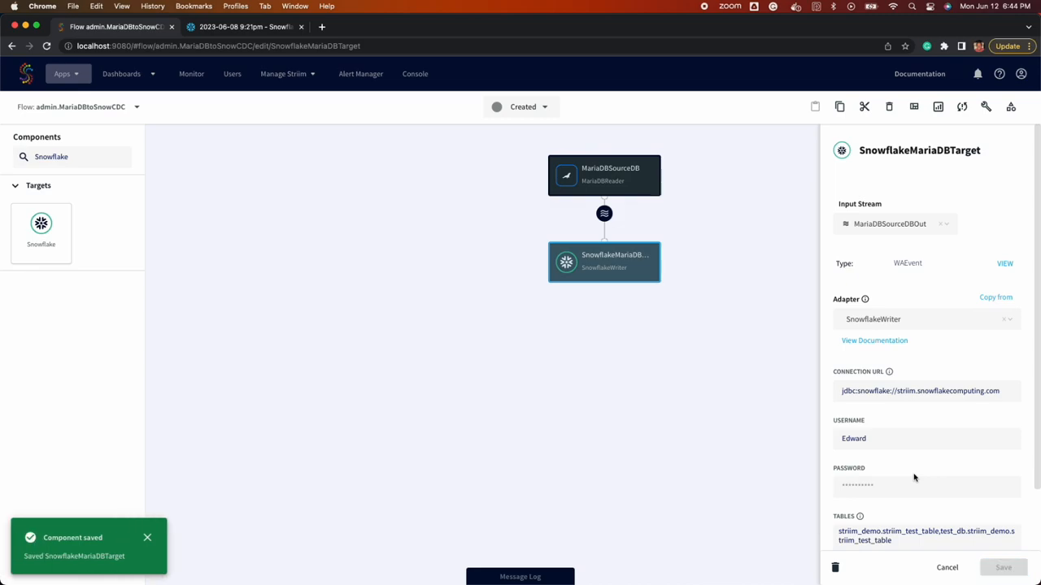
click(552, 113)
Deploy the MariaDBtoSnowCDC app, preview its stream, and start it
click(512, 140)
click(621, 217)
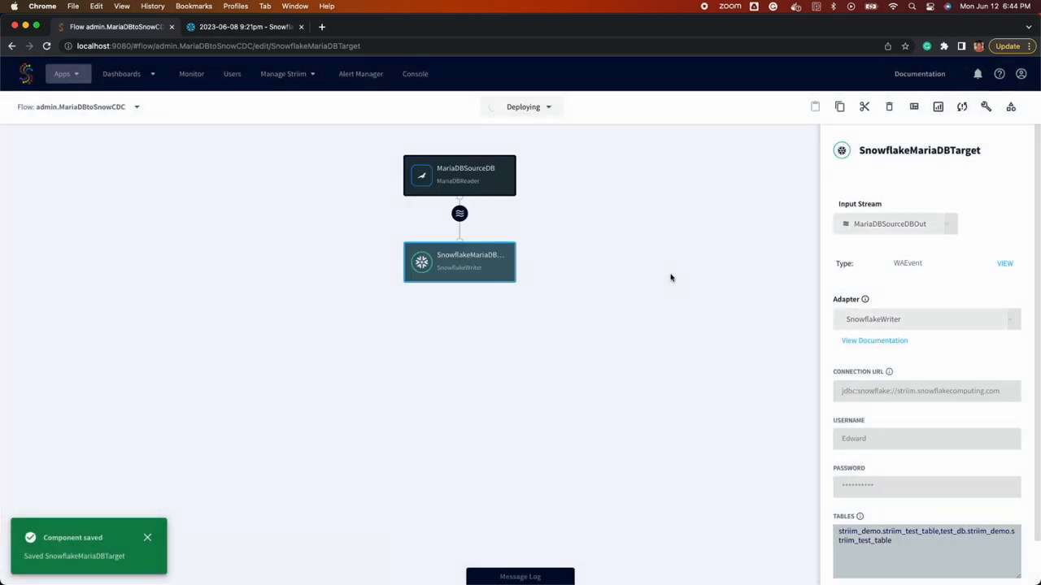
click(470, 216)
click(478, 215)
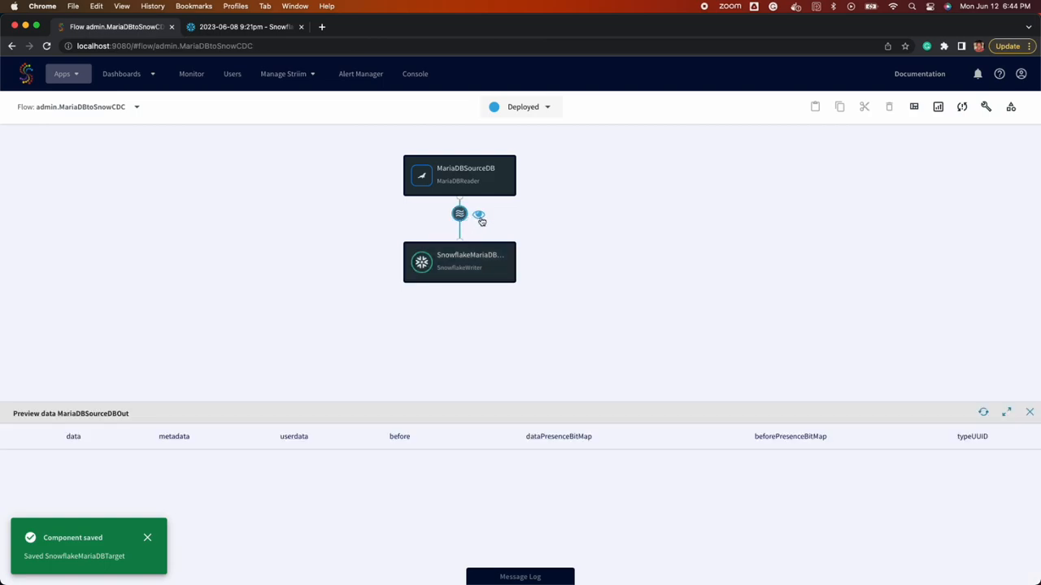
click(524, 104)
click(535, 164)
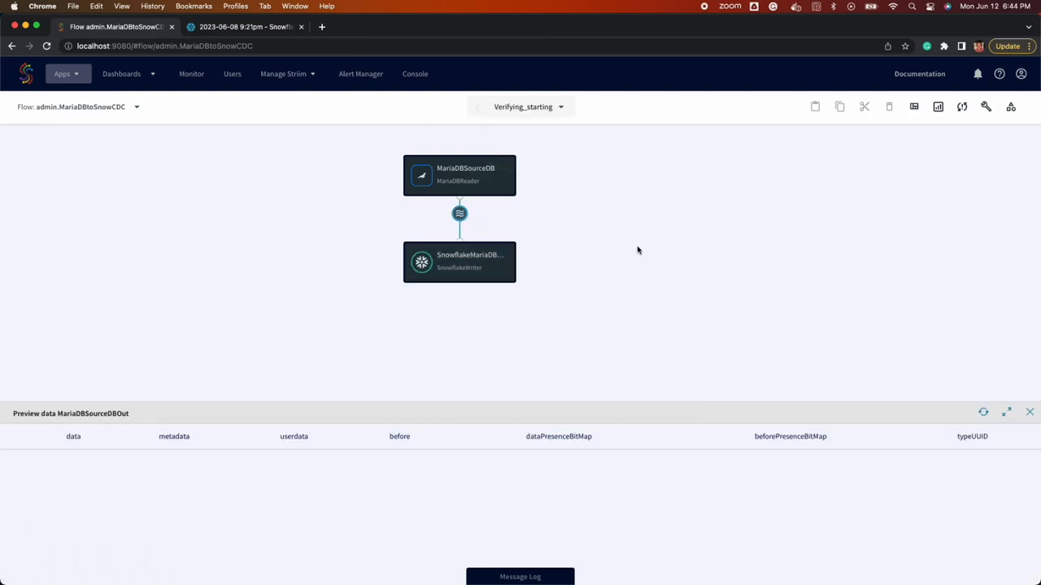
Place the browser beside DBeaver, tidy the flow layout, and rerun the empty MariaDB select
double_click(665, 30)
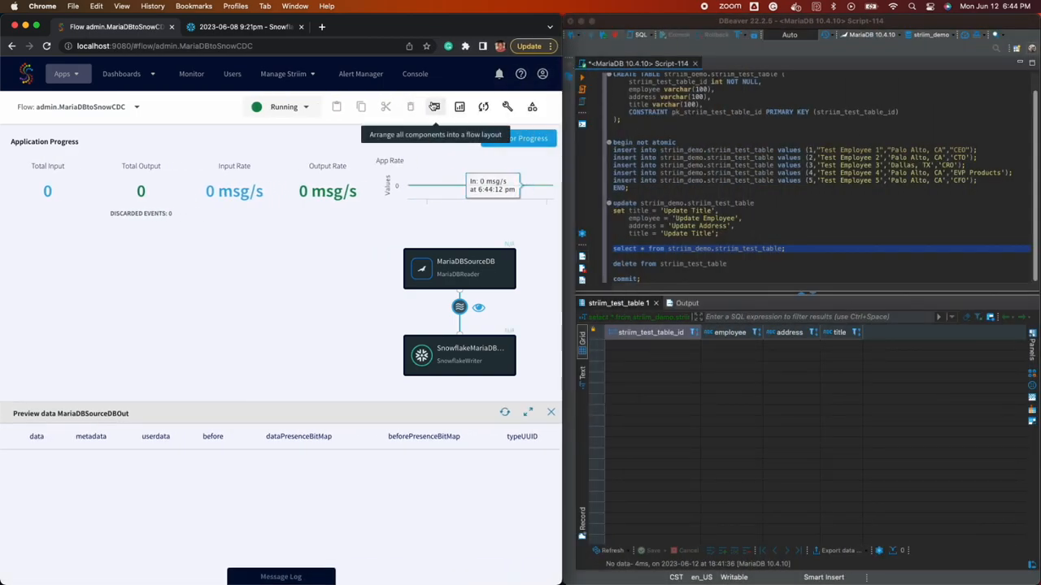
click(434, 107)
scroll(632, 140, up, 1)
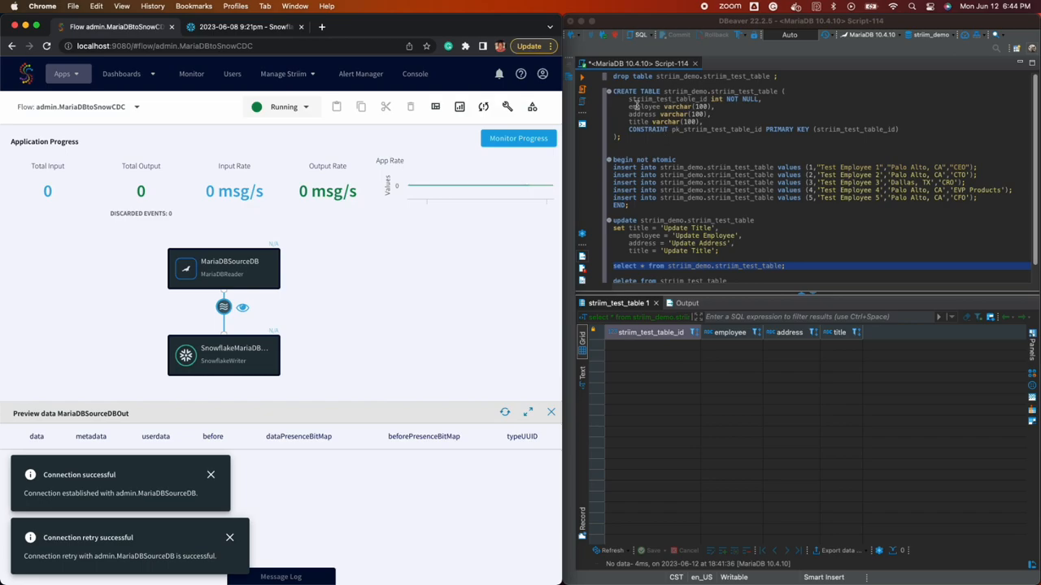
scroll(673, 217, down, 1)
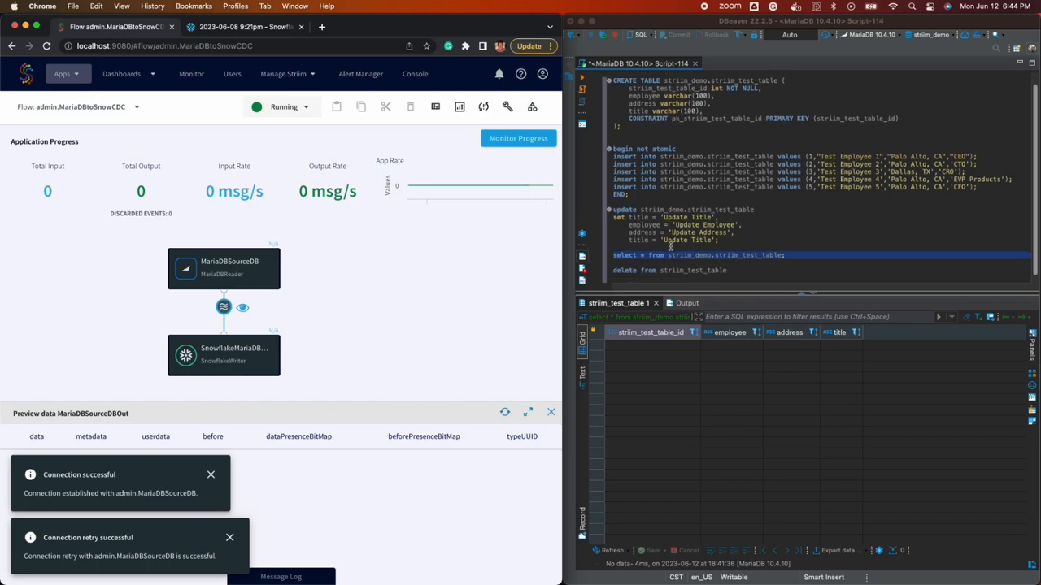
click(584, 79)
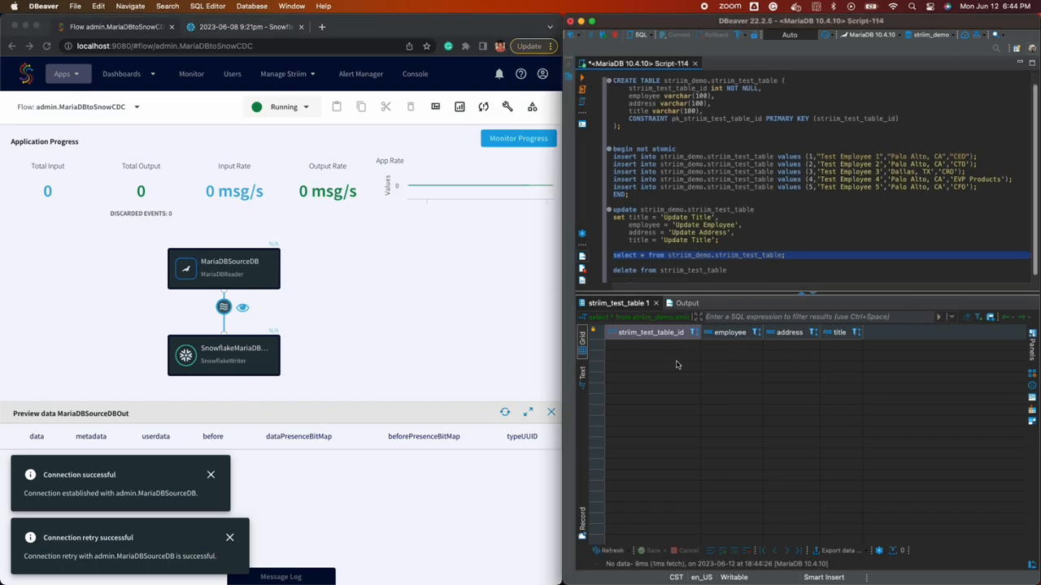
Rerun the Snowflake query on the target table
click(239, 31)
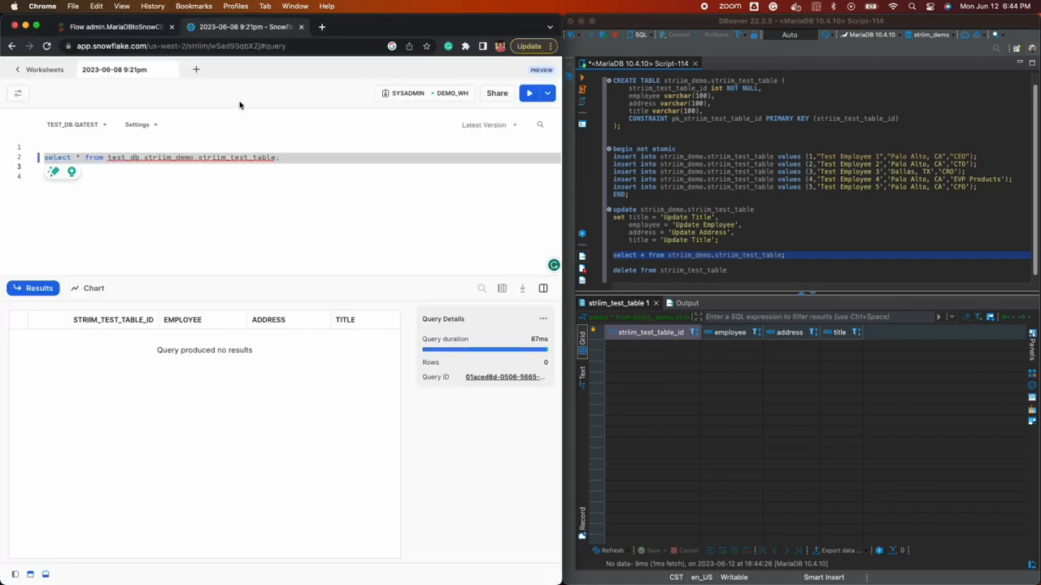
click(528, 93)
click(114, 27)
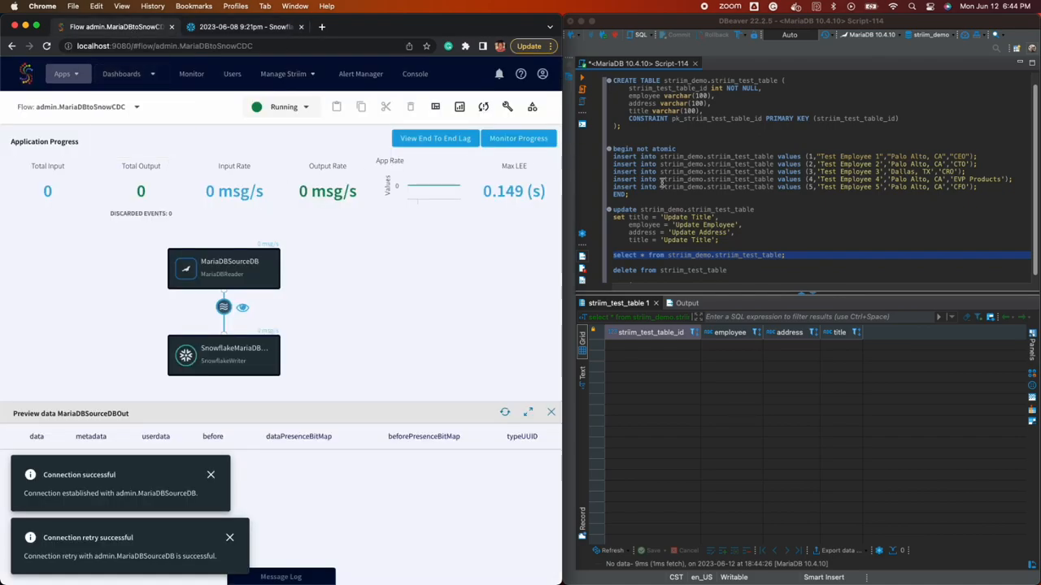
Execute the begin not atomic block inserting five test employees, then list them with select
drag(634, 198, 613, 153)
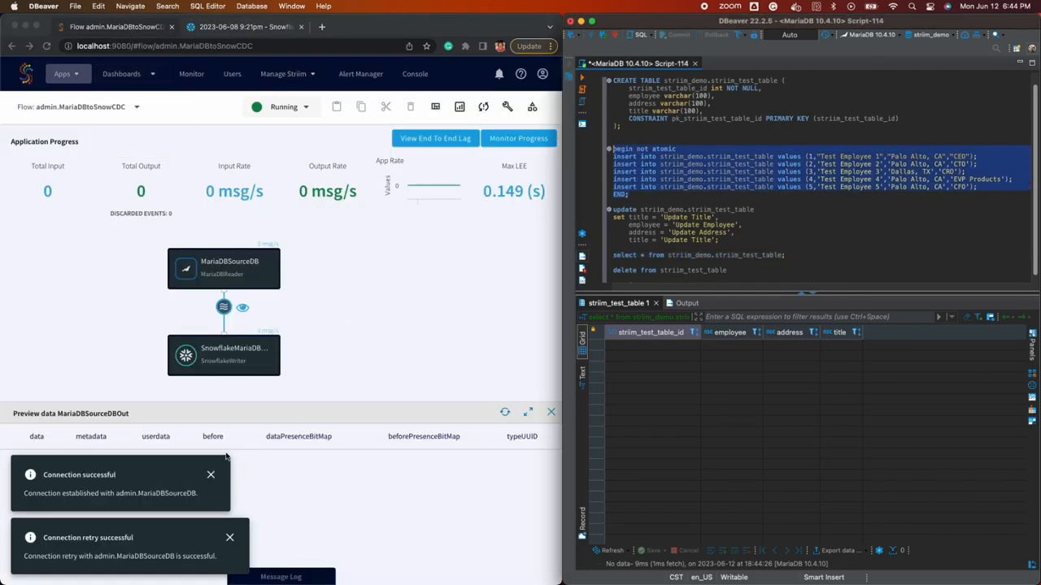
click(215, 474)
click(211, 474)
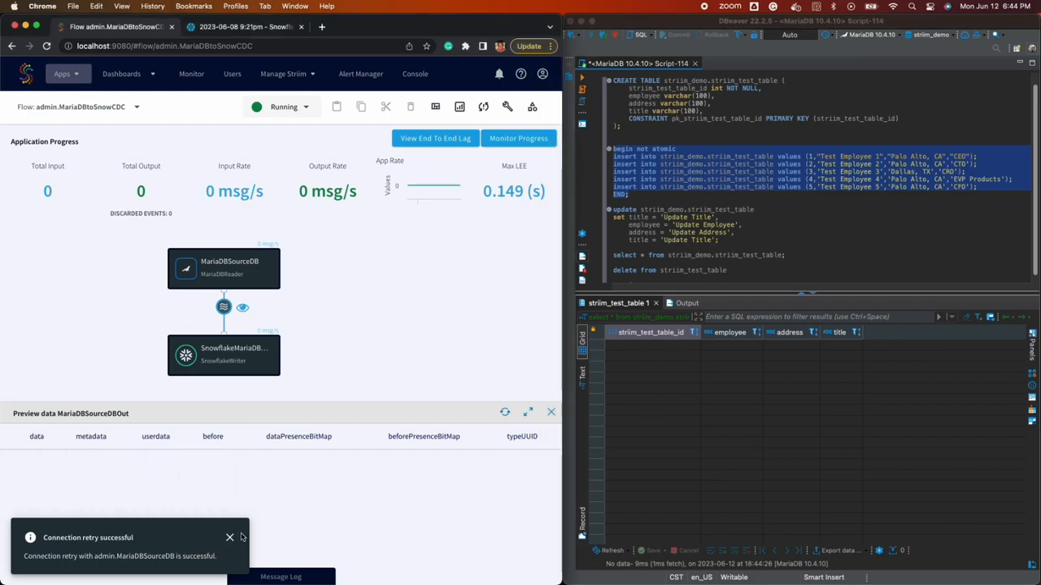
click(229, 538)
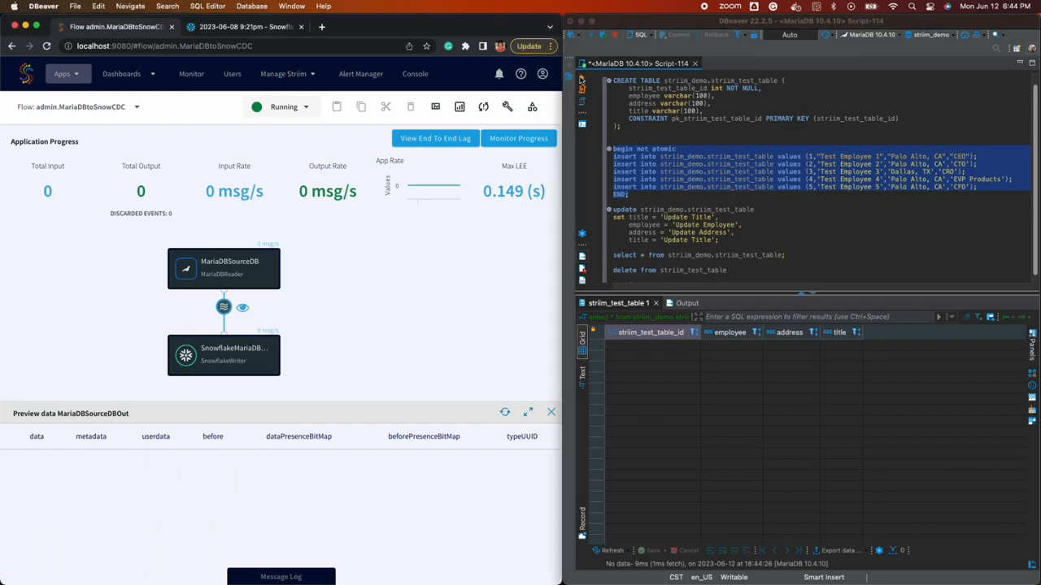
click(581, 79)
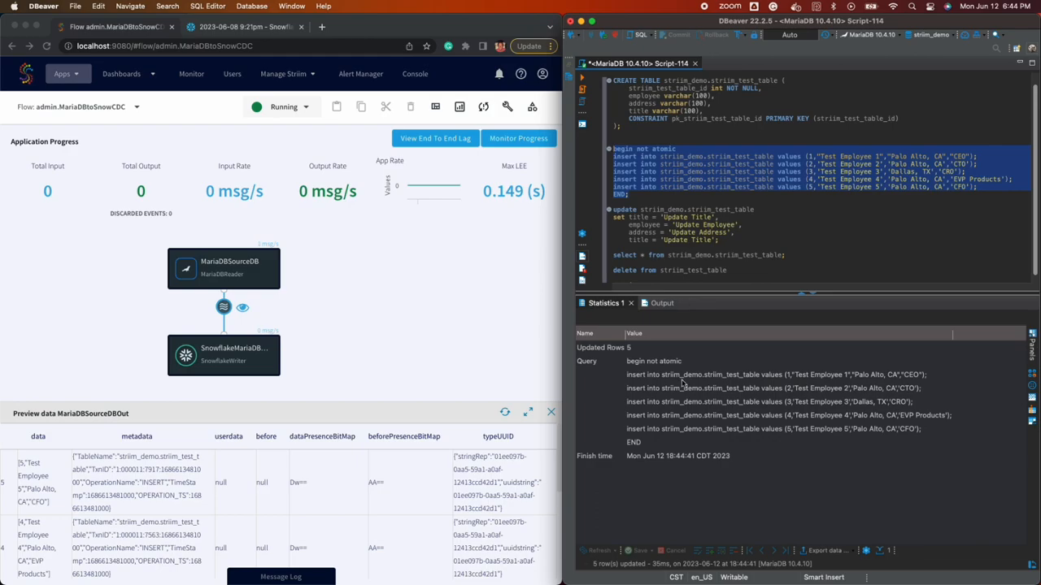
click(664, 256)
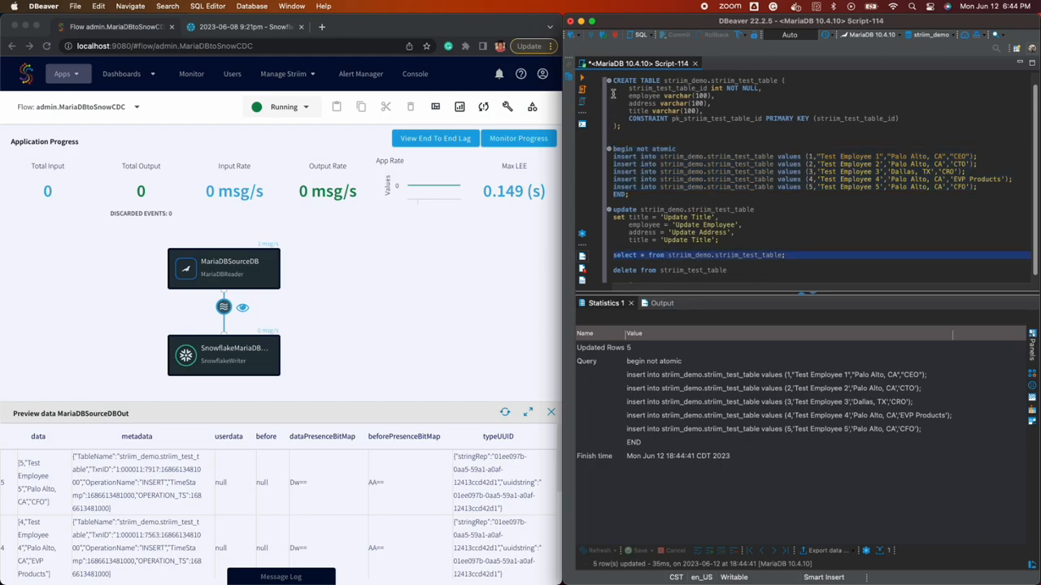
click(583, 79)
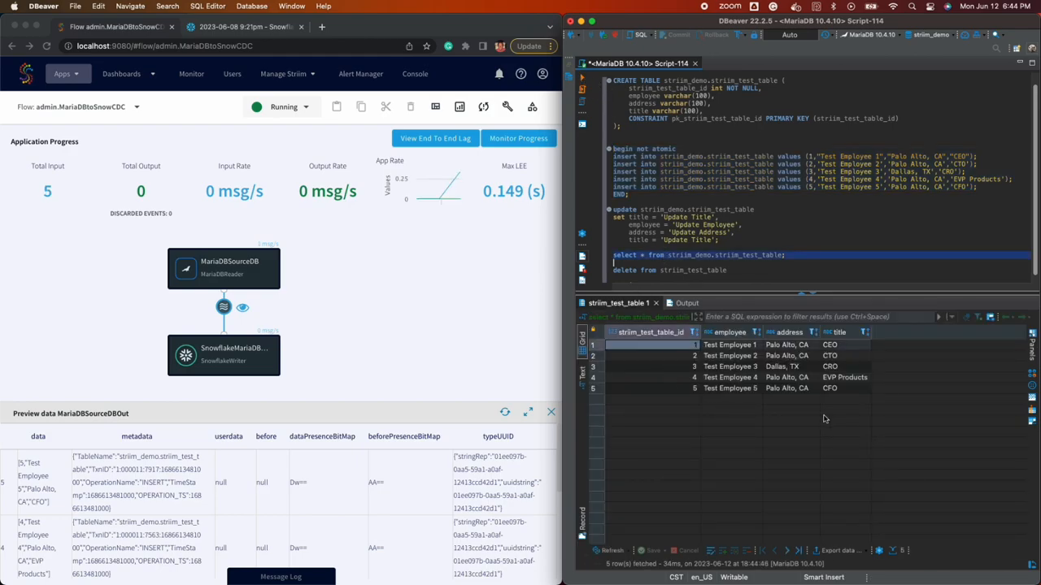
Dismiss Striim's First LCR read and First Event Received notifications
click(36, 480)
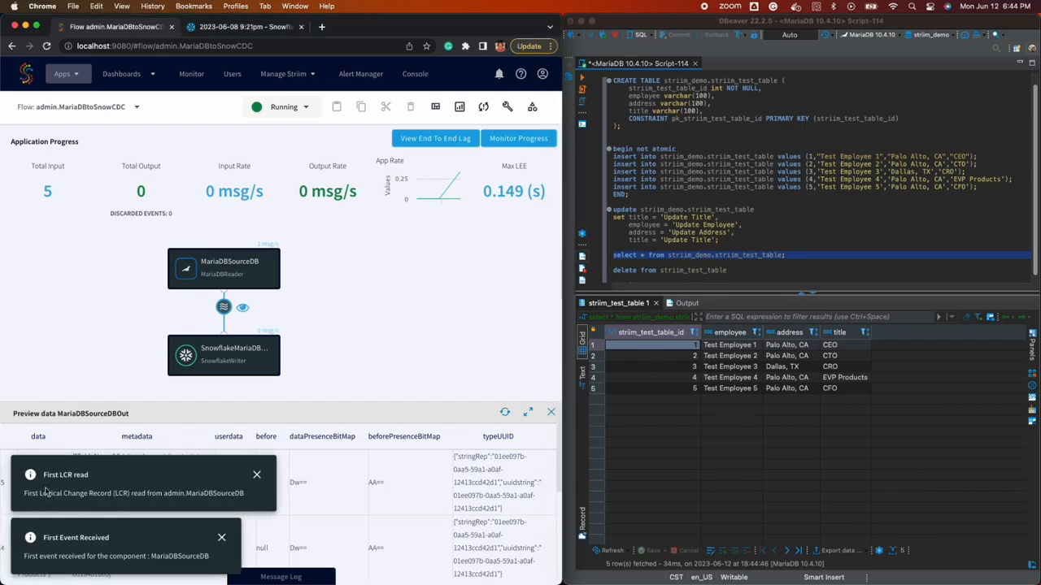
triple_click(57, 475)
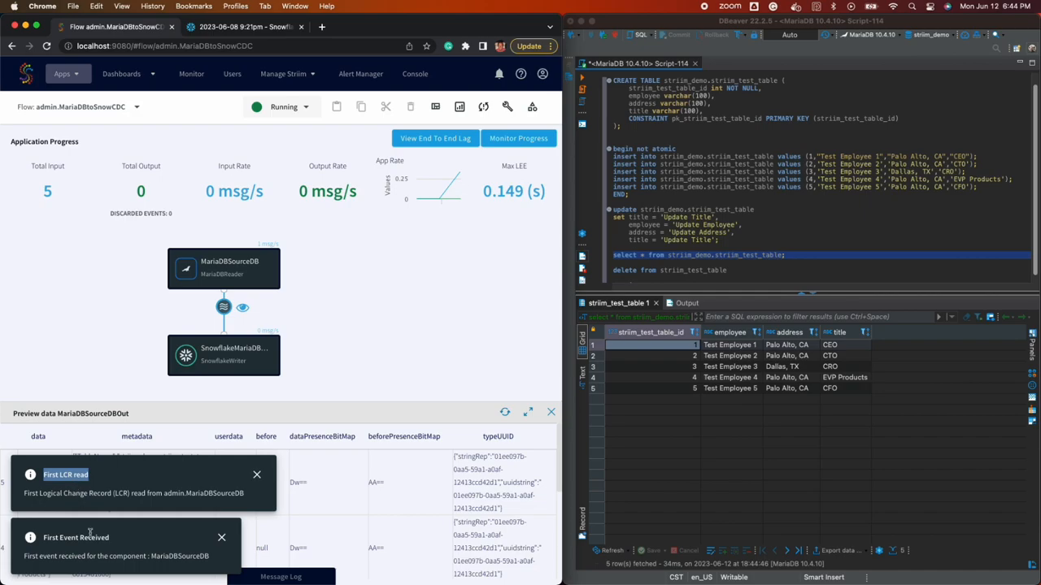
click(257, 476)
click(222, 538)
scroll(119, 492, down, 5)
scroll(119, 492, up, 5)
Inspect the newest INSERT event's metadata fields in the Striim data preview
double_click(135, 458)
double_click(174, 458)
double_click(123, 481)
double_click(153, 482)
click(78, 245)
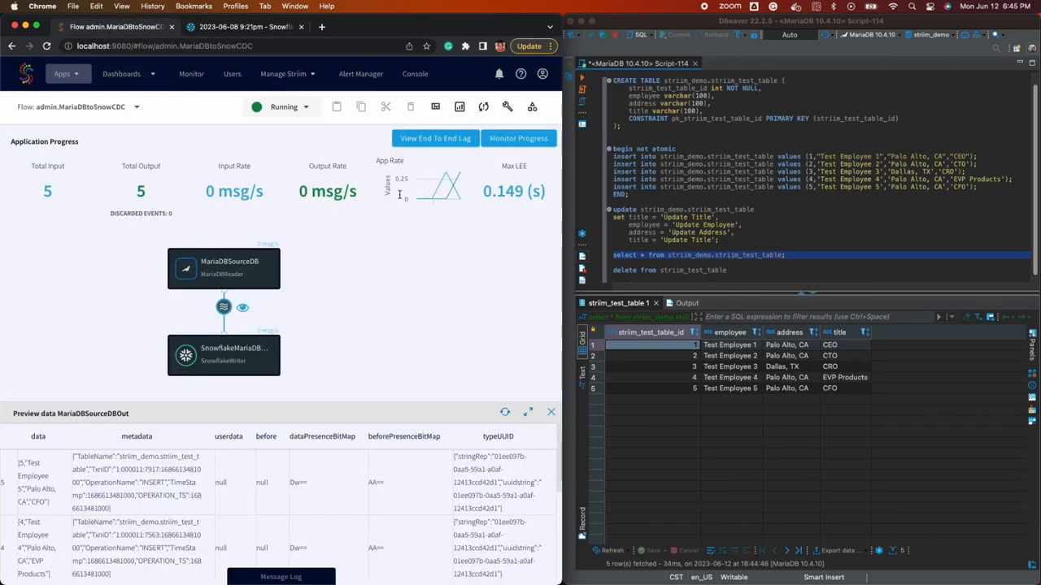
In DBeaver, run the update statement on every row and rerun the select query
drag(723, 240, 611, 210)
click(581, 79)
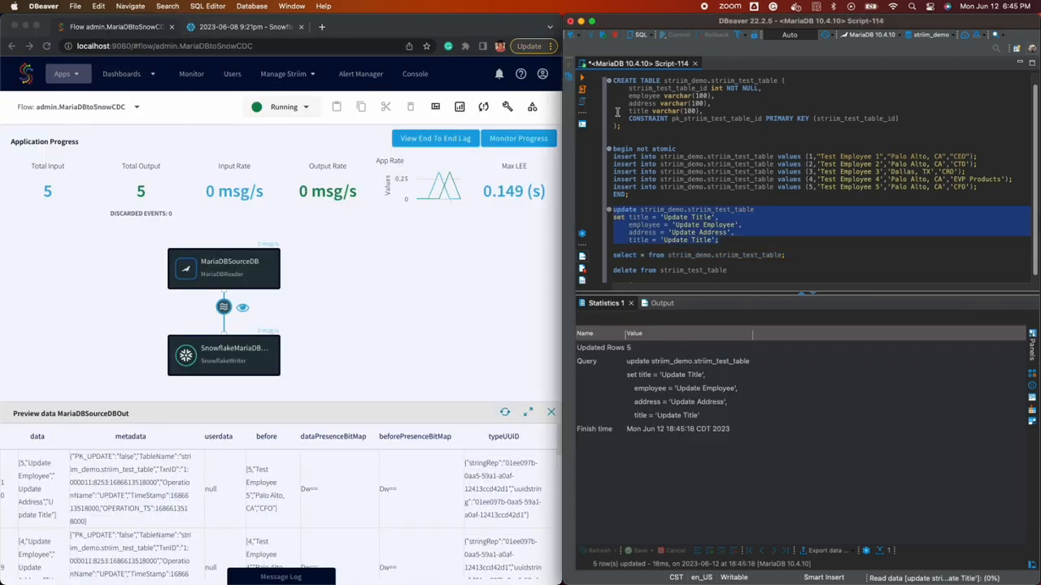
triple_click(681, 256)
click(582, 79)
Check the UPDATE event's TableName and OperationName in the Striim preview
click(52, 510)
drag(56, 515, 30, 472)
click(41, 483)
scroll(44, 483, down, 1)
scroll(44, 484, up, 1)
double_click(157, 457)
double_click(112, 495)
double_click(84, 495)
click(112, 417)
Rerun the Snowflake worksheet query to see Update Employee, Update Address and Update Title
click(196, 24)
click(532, 94)
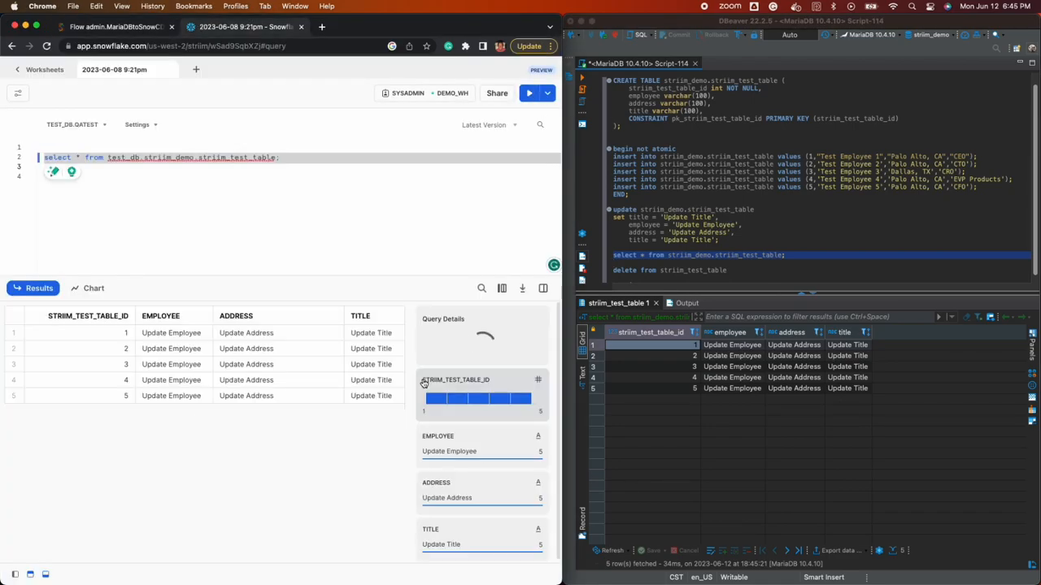
click(133, 22)
Run the delete on the MariaDB table and rerun the select to confirm it's empty
click(692, 271)
click(582, 79)
click(675, 256)
click(583, 78)
Check the DELETE event's OperationName in the Striim preview
click(117, 480)
double_click(122, 483)
double_click(166, 482)
scroll(134, 476, down, 2)
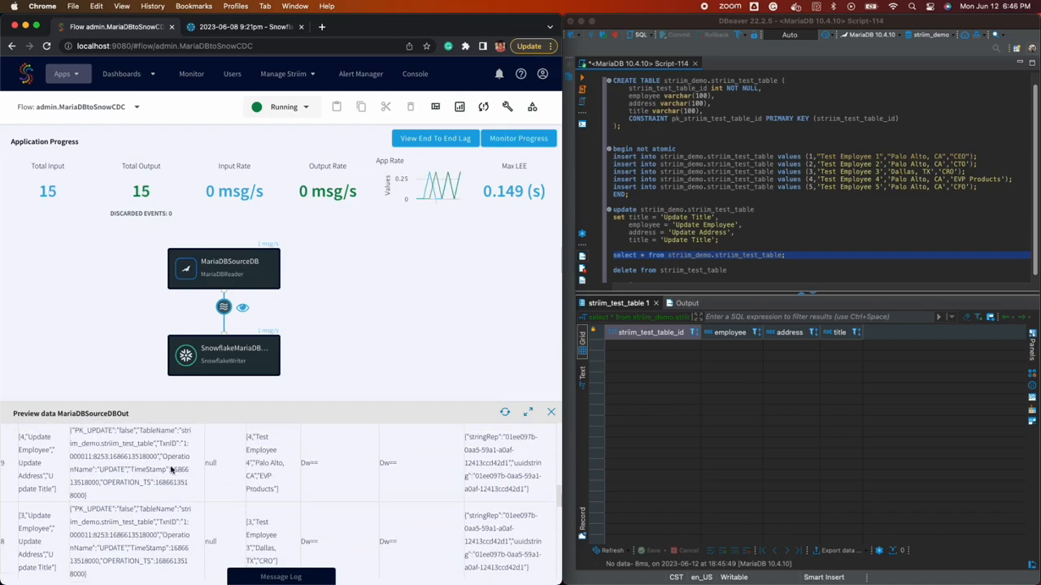
Rerun the Snowflake query to confirm no rows remain, then open Striim's end-to-end lag chart
click(216, 29)
key(super+Return)
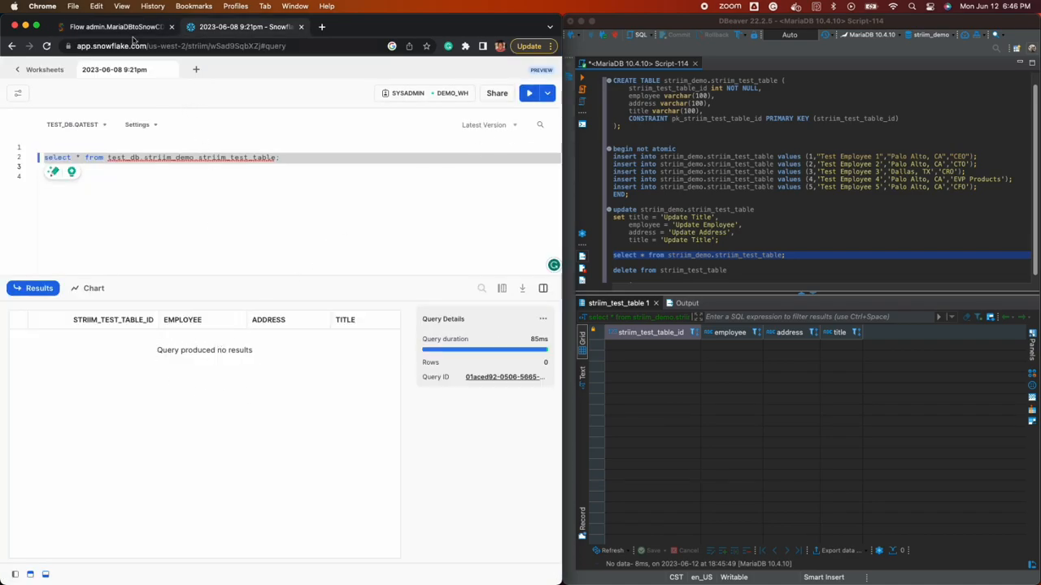
click(130, 26)
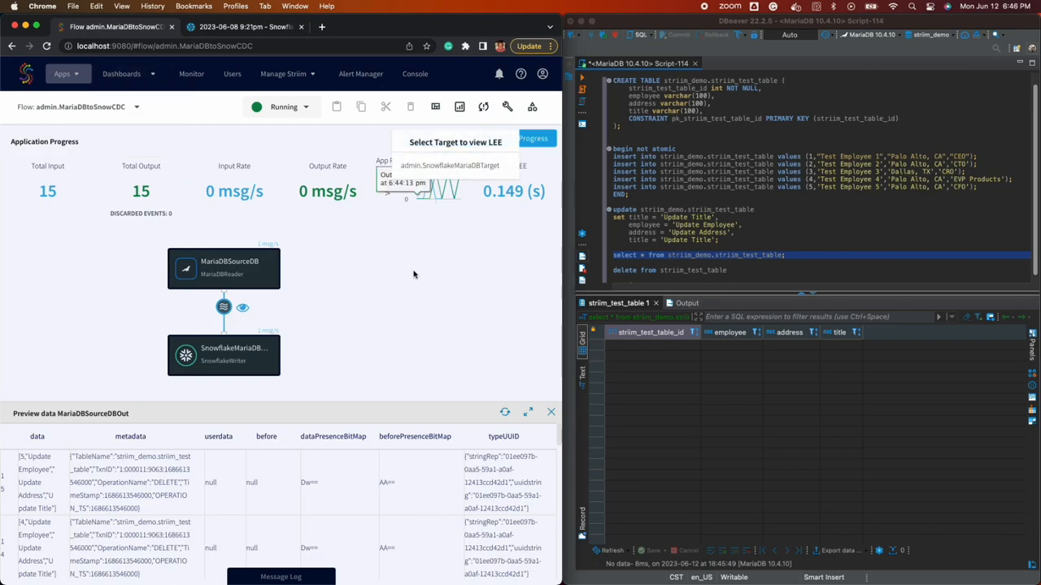
click(439, 190)
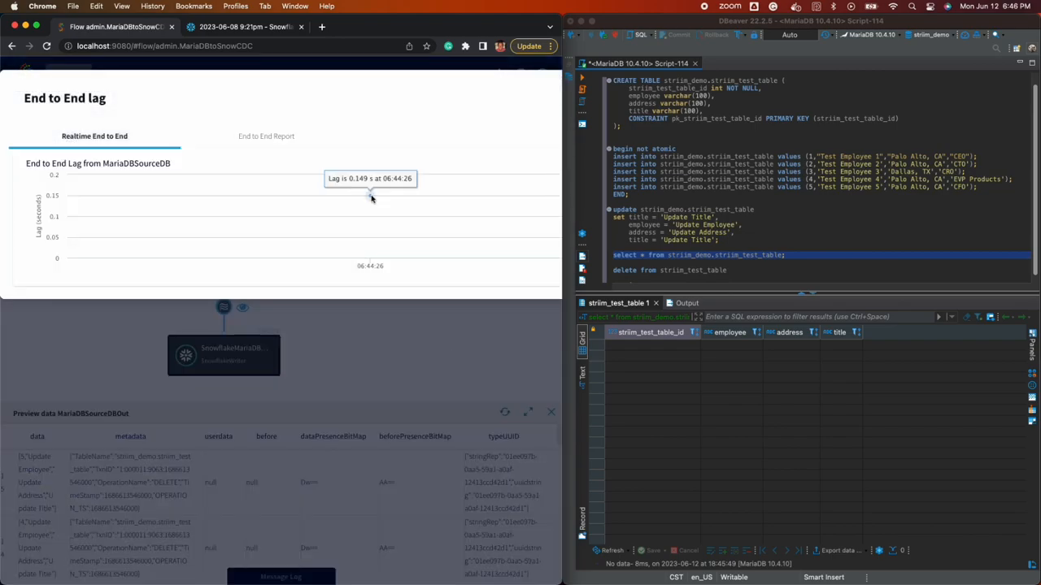
Maximize the browser, close the lag chart, and review the 15-read, 15-written progress summary
double_click(452, 32)
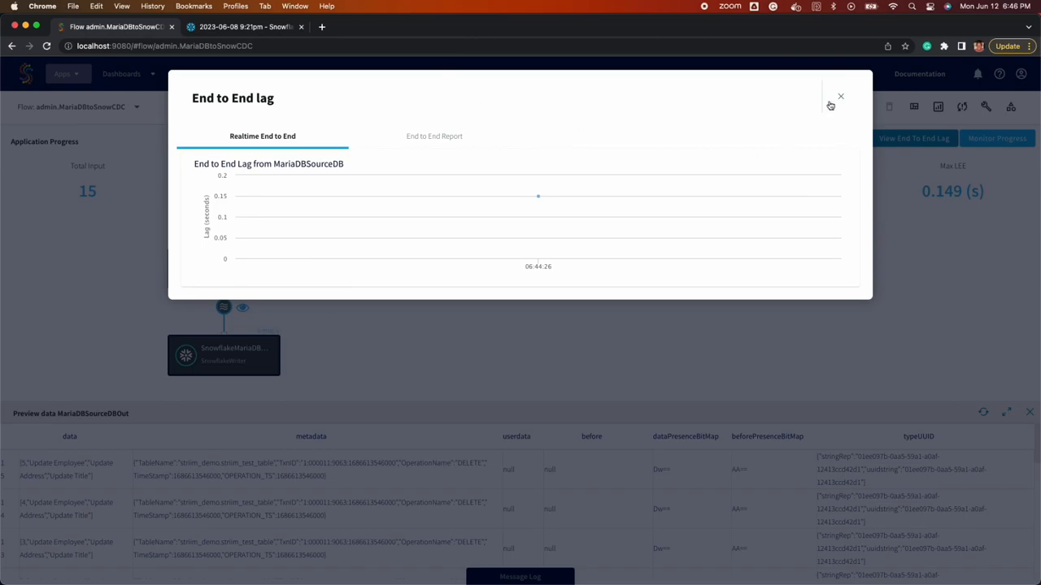
click(841, 96)
click(997, 138)
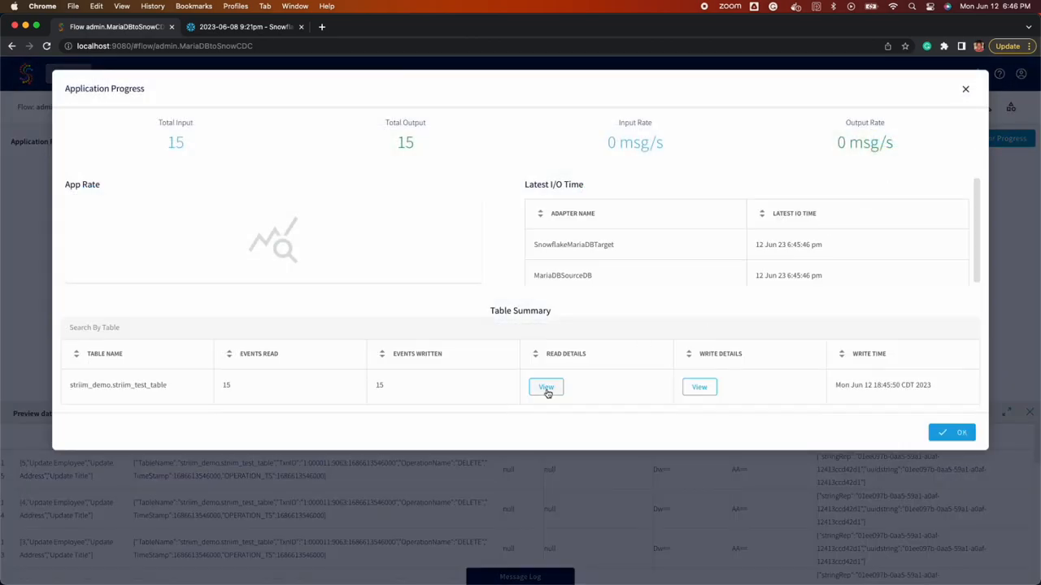
mouse_move(547, 393)
mouse_move(700, 389)
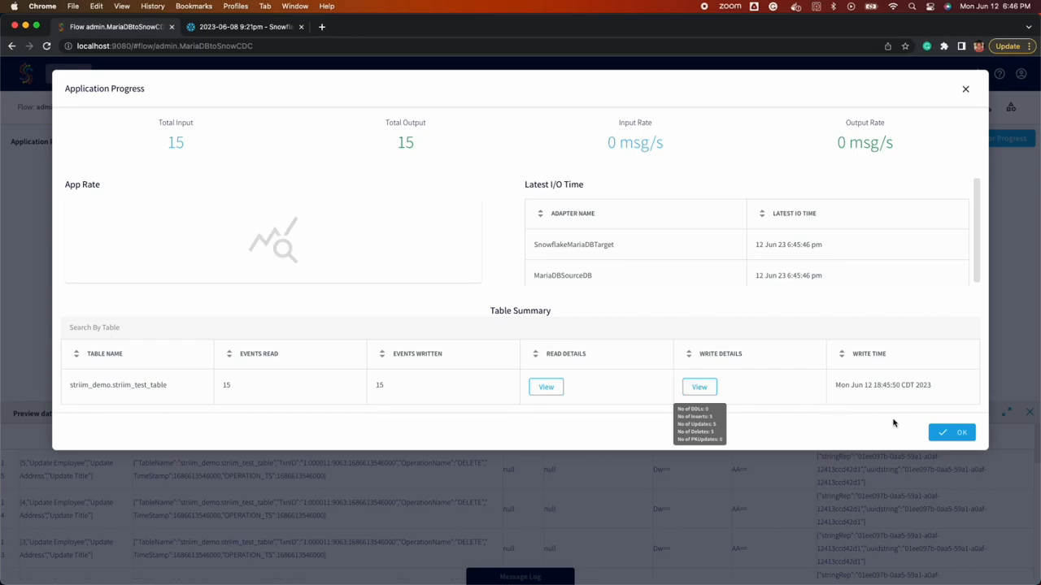
click(948, 432)
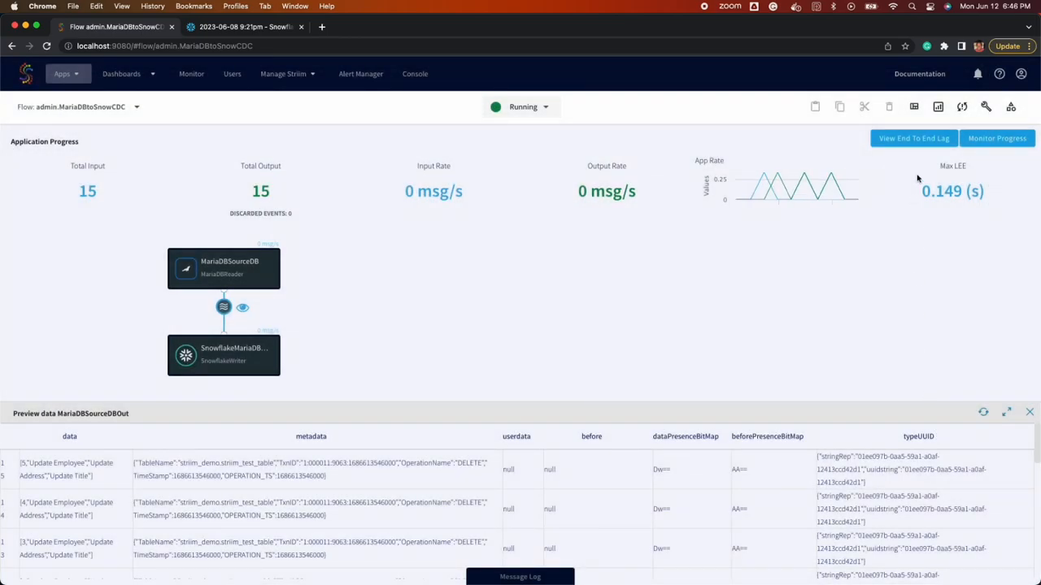